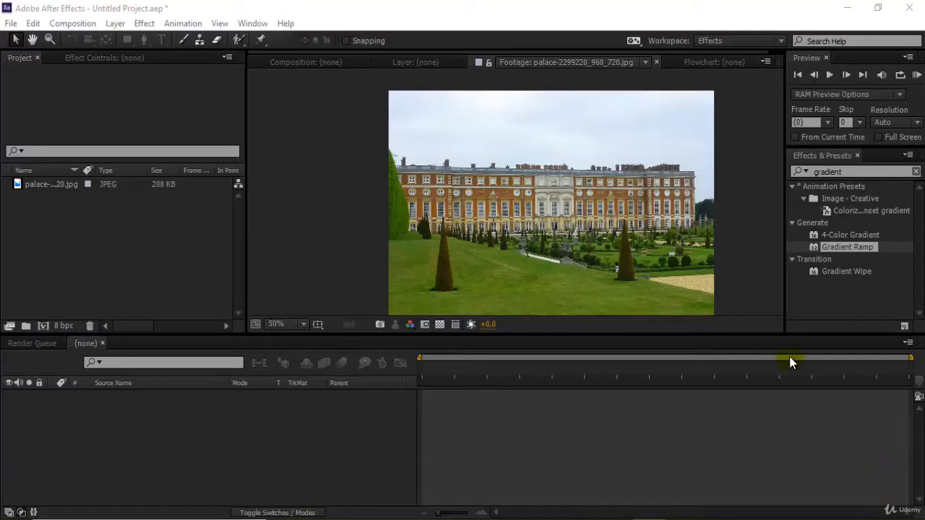
Clear the search term from the Effects & Presets list.
{"action": "left_click", "coordinate": [853, 172]}
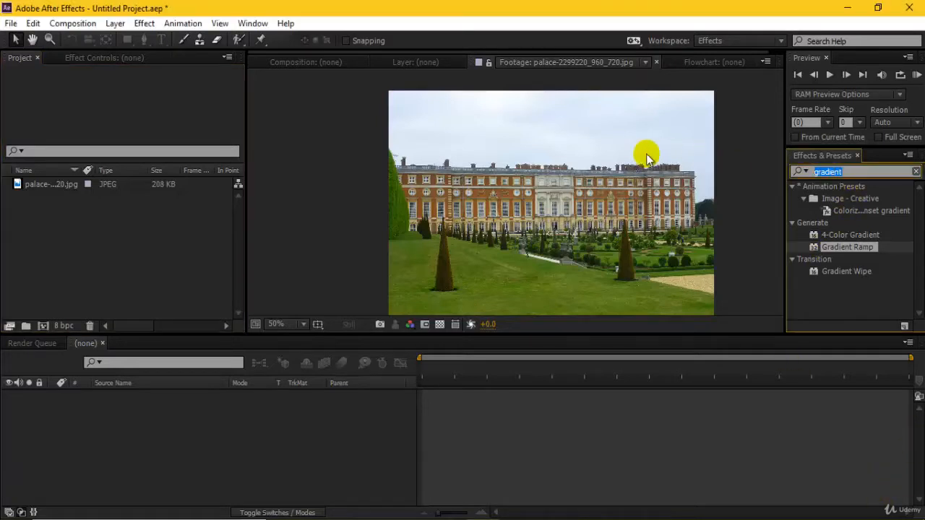
{"action": "key", "text": "BackSpace"}
{"action": "left_click", "coordinate": [727, 230]}
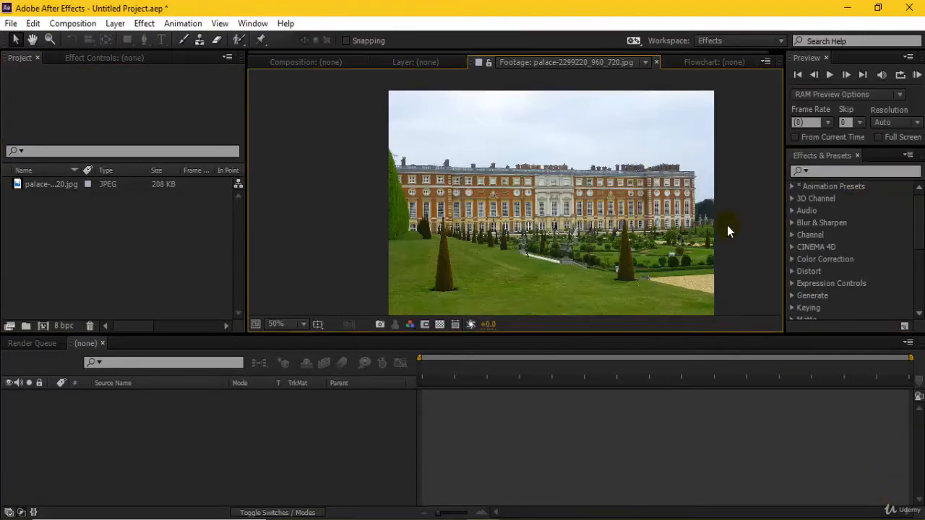
Examine the palace footage in an enlarged view, looking over the sky, building edges and garden.
{"action": "key", "text": "grave"}
{"action": "scroll", "coordinate": [667, 228], "scroll_direction": "up", "scroll_amount": 1}
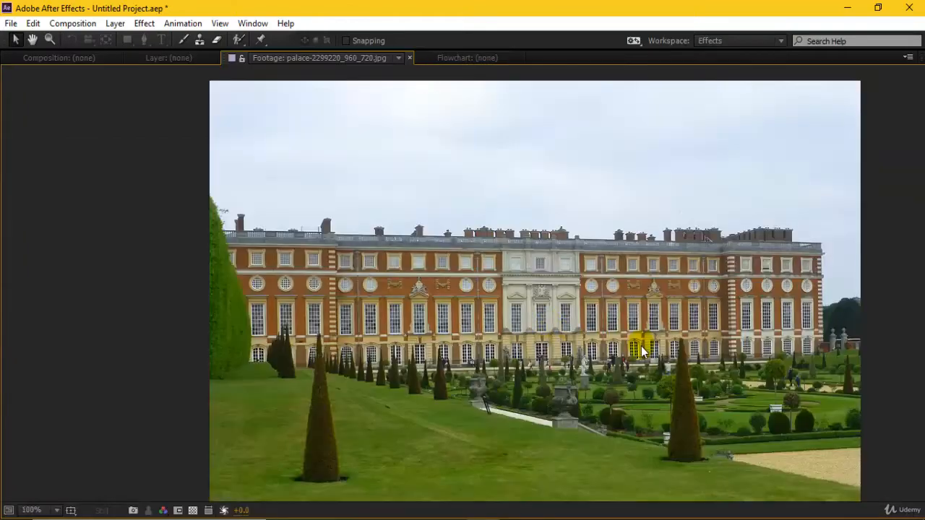
{"action": "left_click_drag", "start_coordinate": [601, 289], "coordinate": [568, 279]}
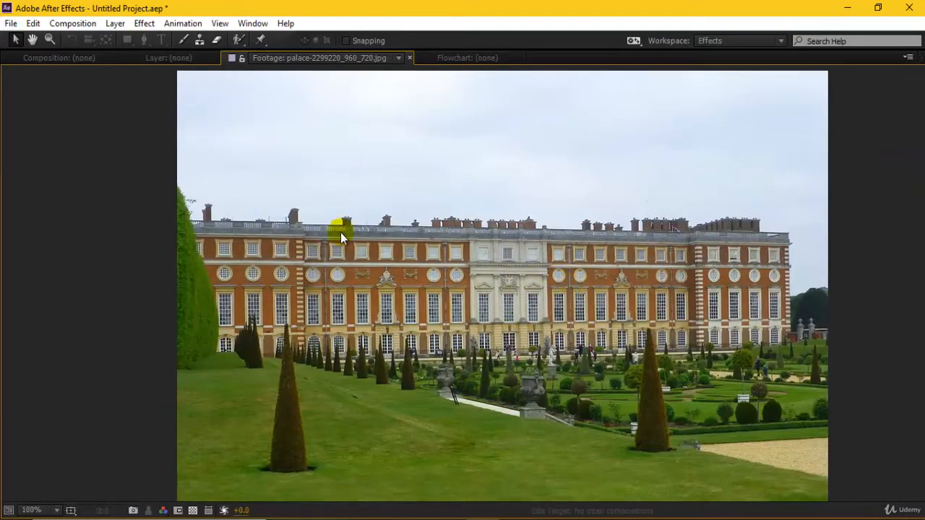
{"action": "key", "text": "grave"}
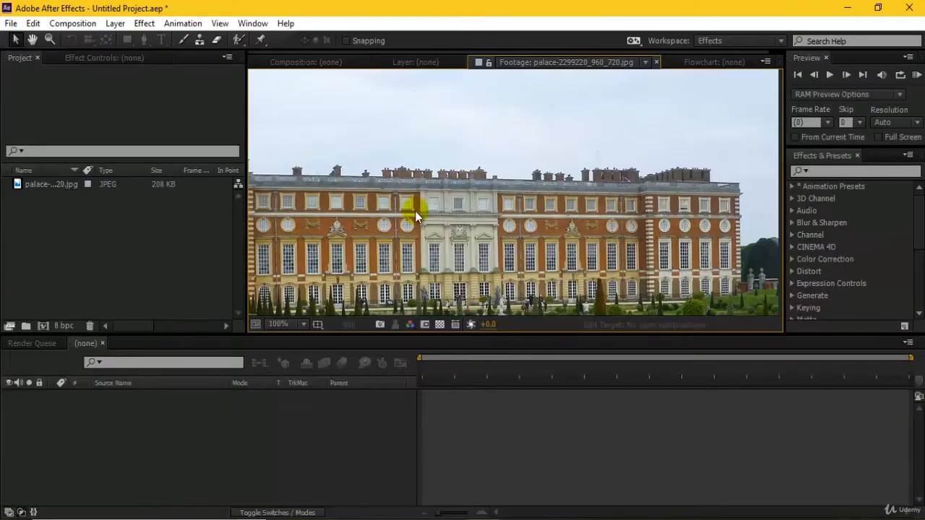
{"action": "scroll", "coordinate": [415, 211], "scroll_direction": "down", "scroll_amount": 2}
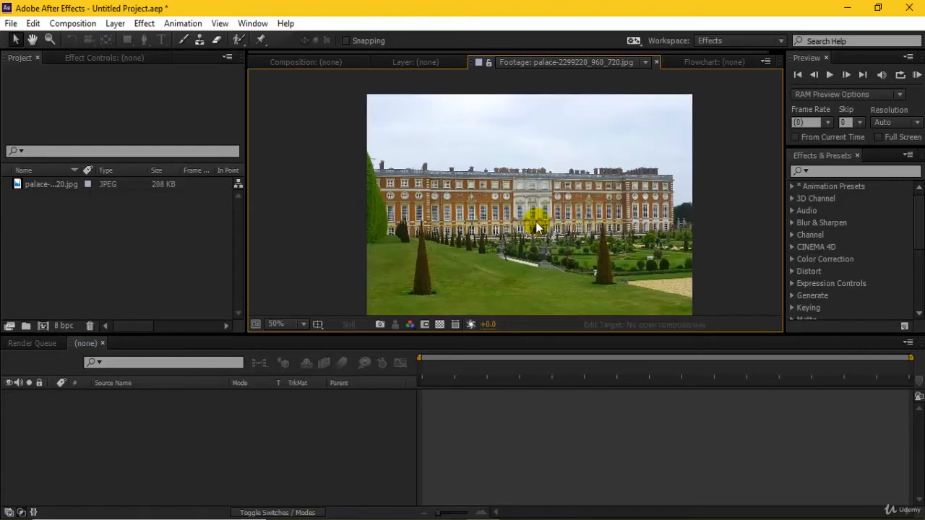
{"action": "scroll", "coordinate": [536, 221], "scroll_direction": "up", "scroll_amount": 2}
{"action": "left_click_drag", "start_coordinate": [601, 223], "coordinate": [708, 238]}
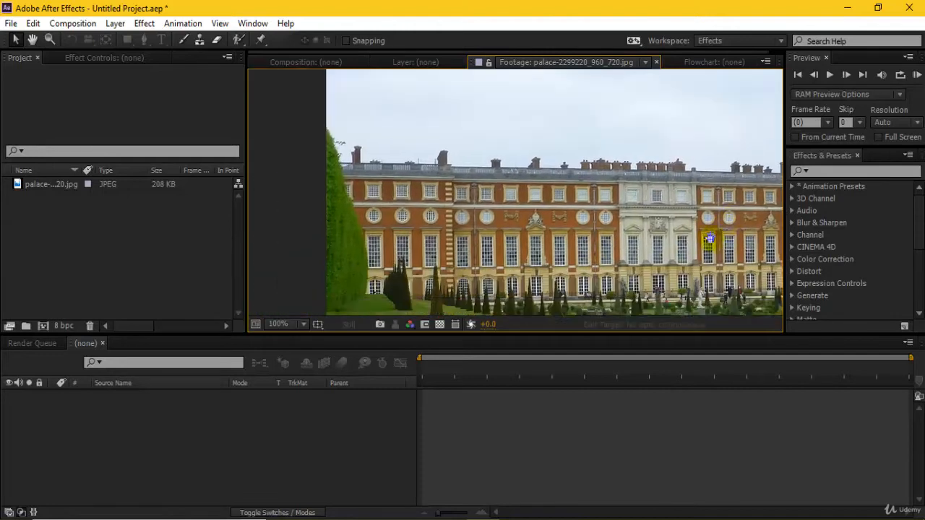
{"action": "left_click_drag", "start_coordinate": [611, 239], "coordinate": [553, 91]}
{"action": "scroll", "coordinate": [560, 210], "scroll_direction": "down", "scroll_amount": 1}
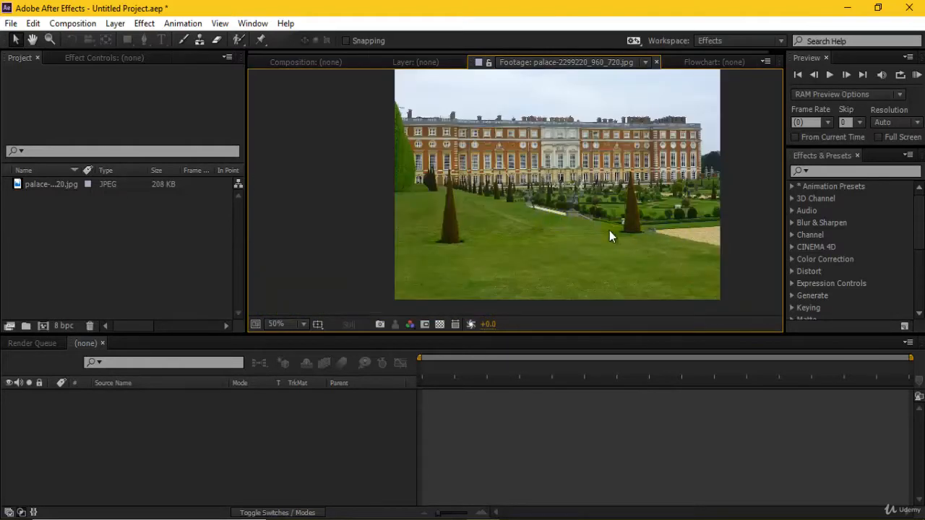
{"action": "left_click_drag", "start_coordinate": [605, 184], "coordinate": [582, 230]}
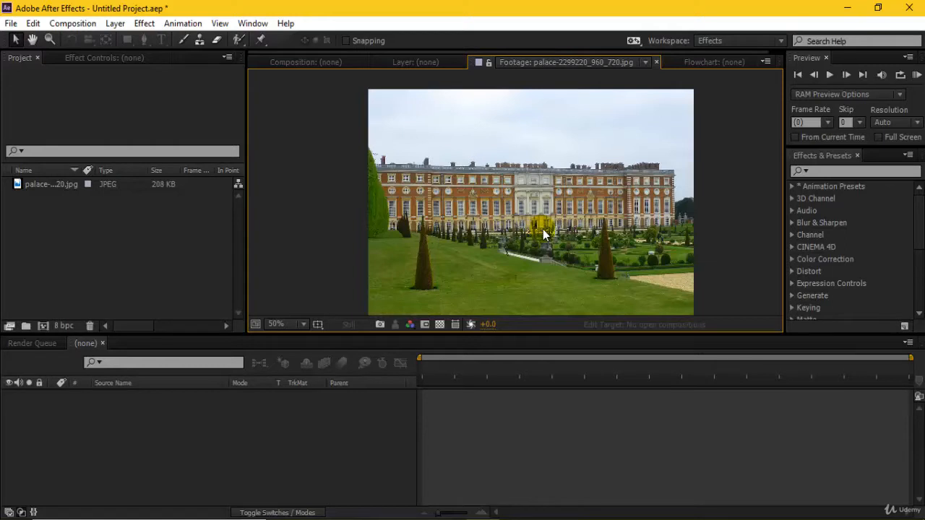
{"action": "scroll", "coordinate": [543, 230], "scroll_direction": "up", "scroll_amount": 1}
{"action": "scroll", "coordinate": [556, 224], "scroll_direction": "down", "scroll_amount": 1}
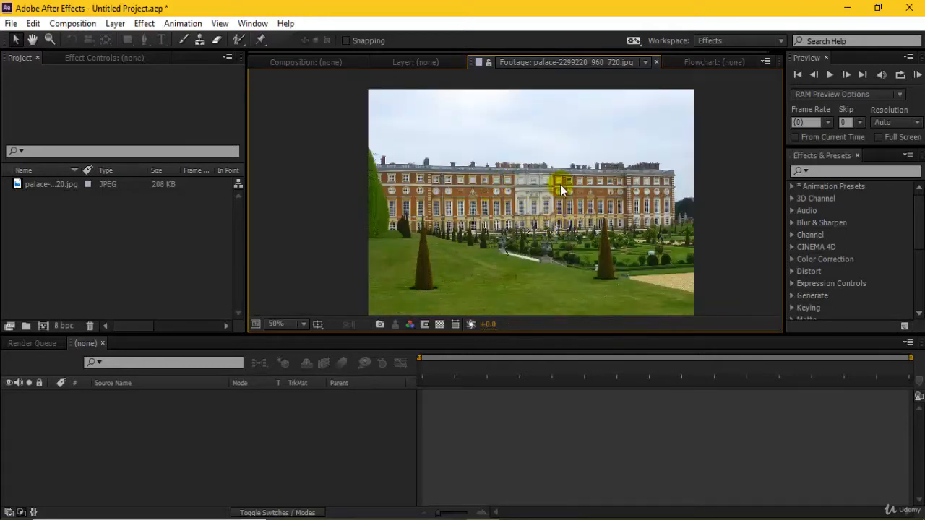
Create a composition directly from the palace JPEG footage and close its timeline.
{"action": "left_click", "coordinate": [37, 182]}
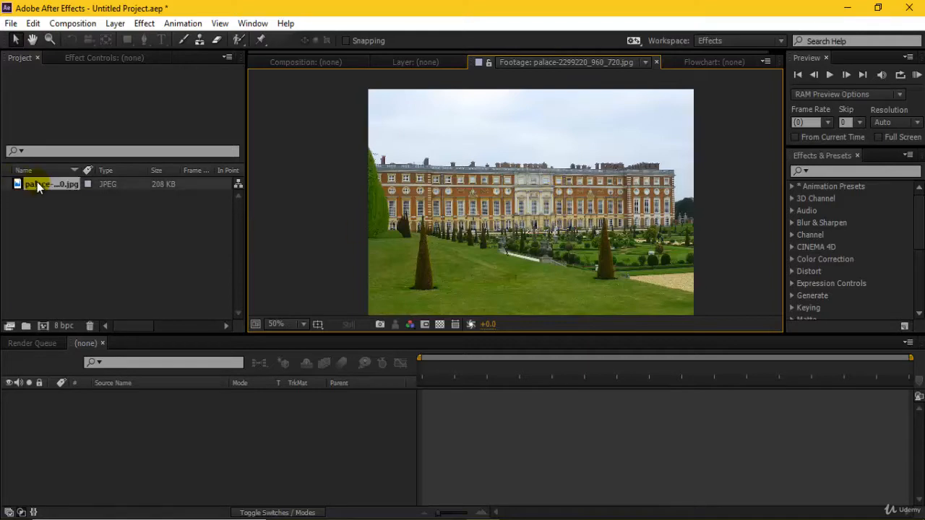
{"action": "left_click_drag", "start_coordinate": [36, 184], "coordinate": [45, 321]}
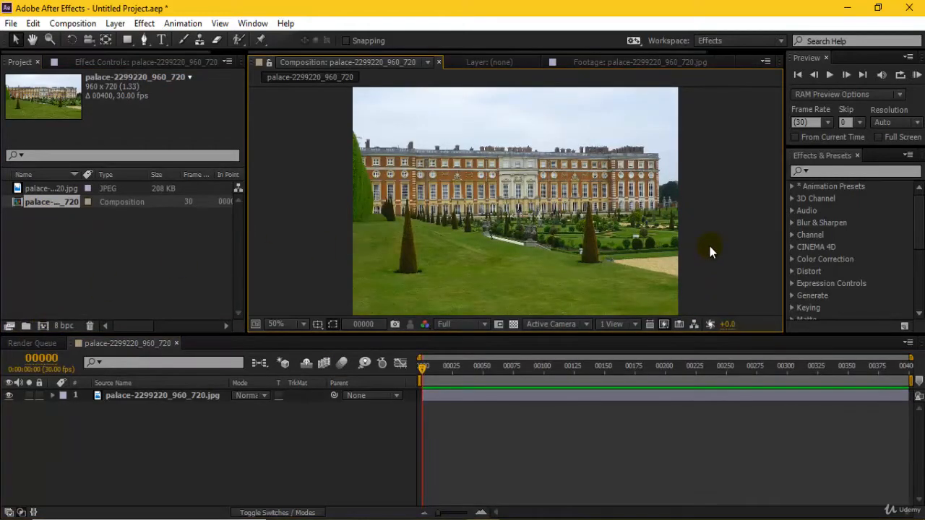
{"action": "left_click", "coordinate": [176, 343]}
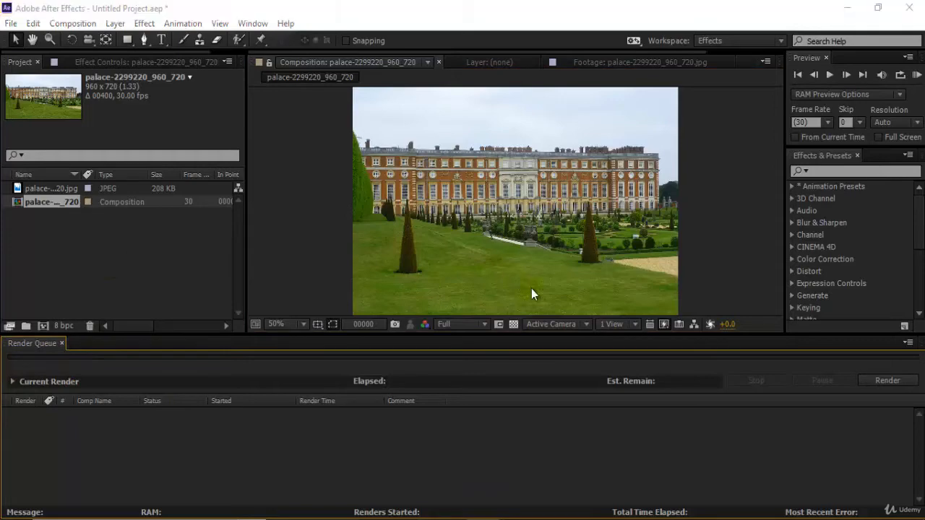
Create a new 960 x 540 px composition named Comp 1 at 30 fps with a duration of 400 frames.
{"action": "key", "text": "ctrl+n"}
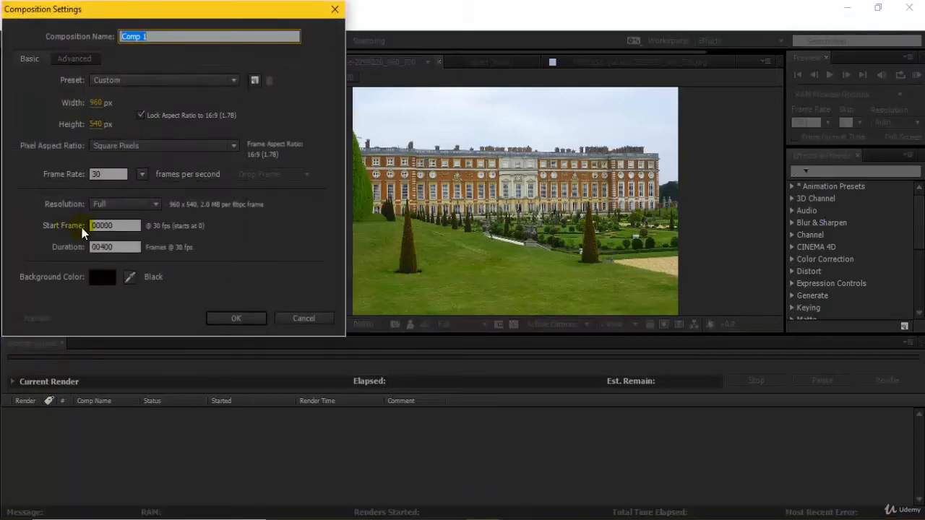
{"action": "left_click", "coordinate": [227, 321]}
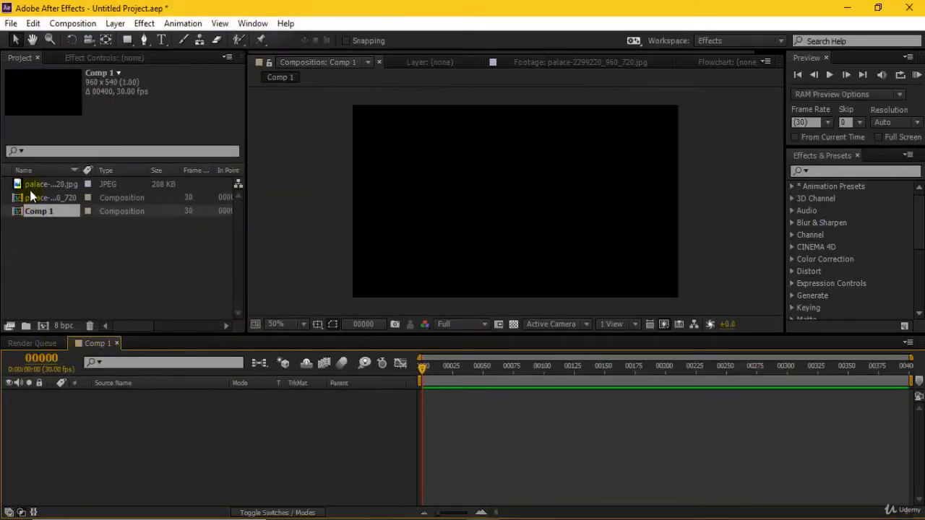
Add the palace JPEG as a layer in Comp 1 and stretch it to fit the composition frame.
{"action": "left_click_drag", "start_coordinate": [29, 187], "coordinate": [134, 434]}
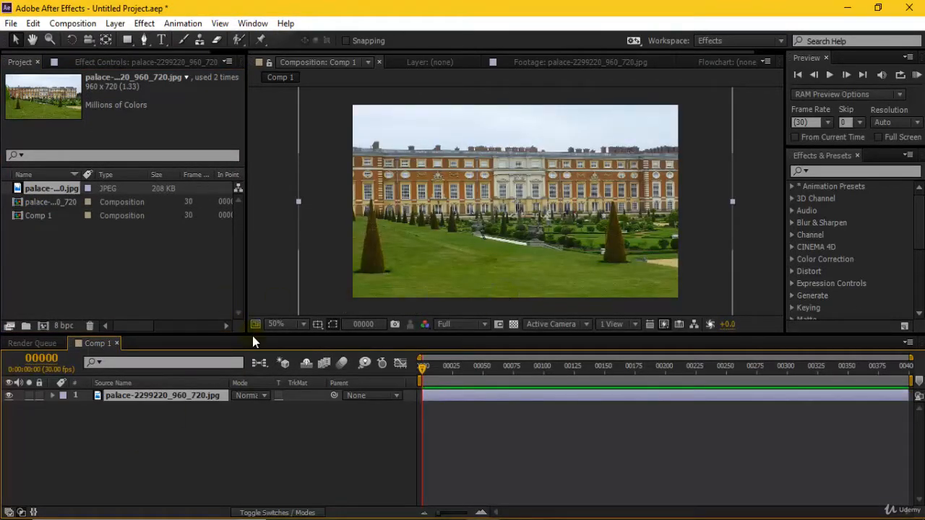
{"action": "key", "text": "ctrl+alt+f"}
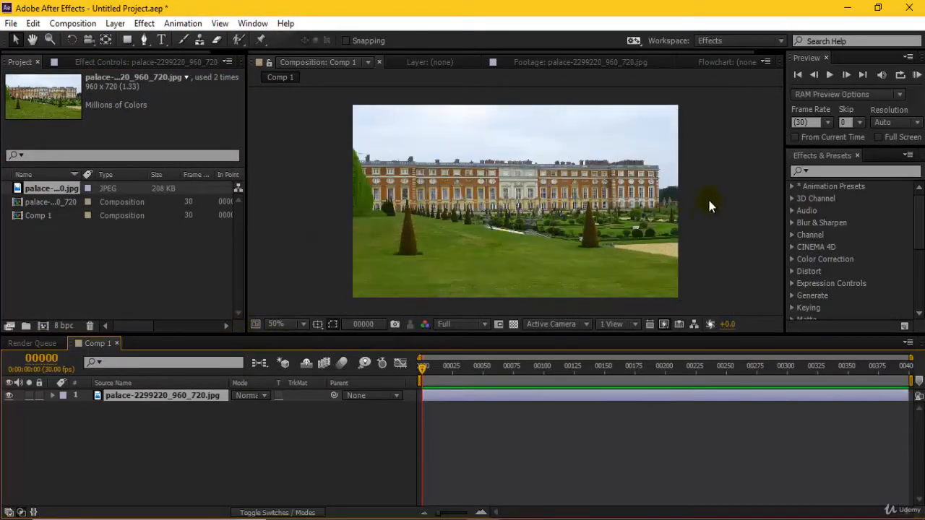
{"action": "left_click", "coordinate": [708, 202]}
{"action": "scroll", "coordinate": [597, 178], "scroll_direction": "up", "scroll_amount": 1}
{"action": "scroll", "coordinate": [597, 178], "scroll_direction": "down", "scroll_amount": 1}
Delete the unused composition named after the palace image from the project.
{"action": "left_click", "coordinate": [34, 203]}
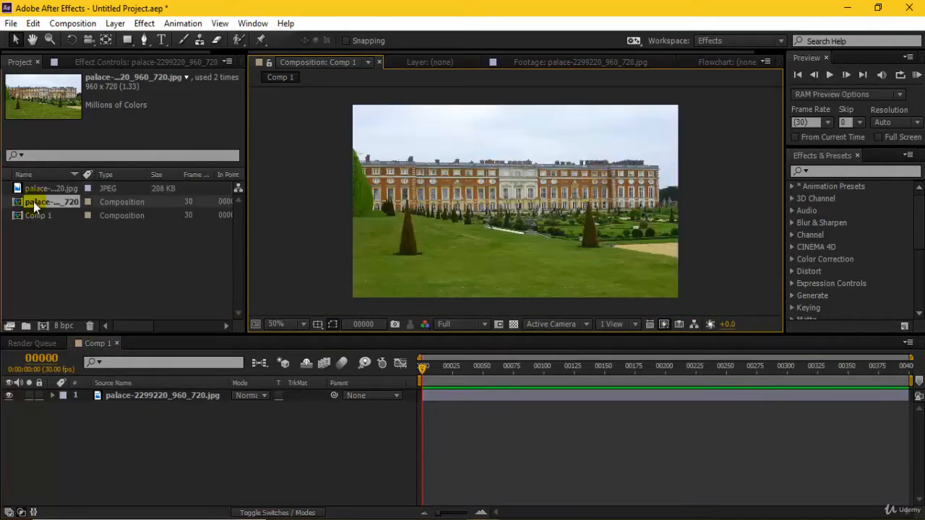
{"action": "key", "text": "Delete"}
{"action": "key", "text": "Return"}
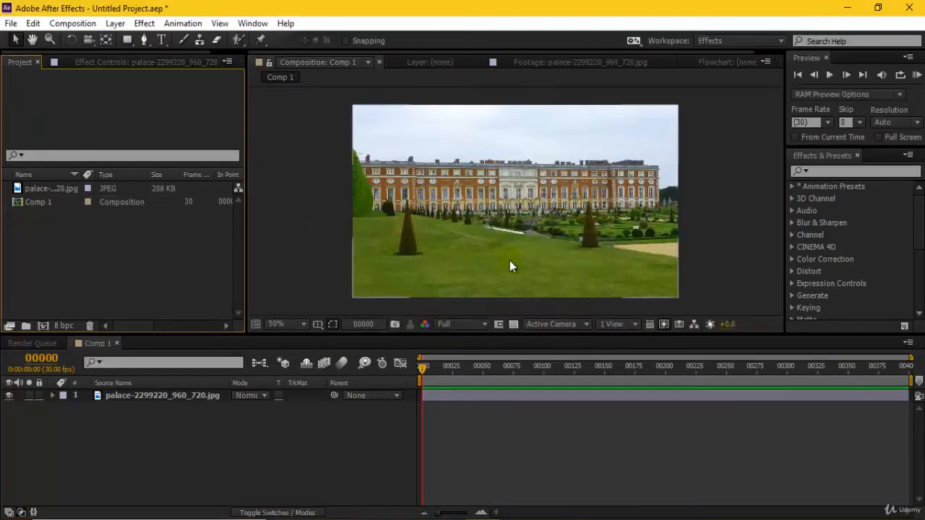
Find the Luma Key effect by searching for "luma" and apply it to the palace image layer.
{"action": "left_click", "coordinate": [185, 396]}
{"action": "key", "text": "grave"}
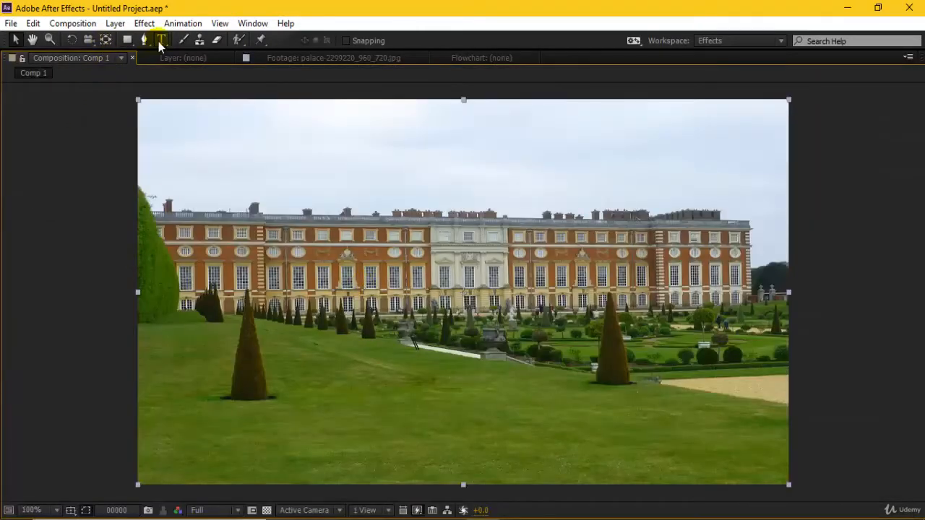
{"action": "key", "text": "grave"}
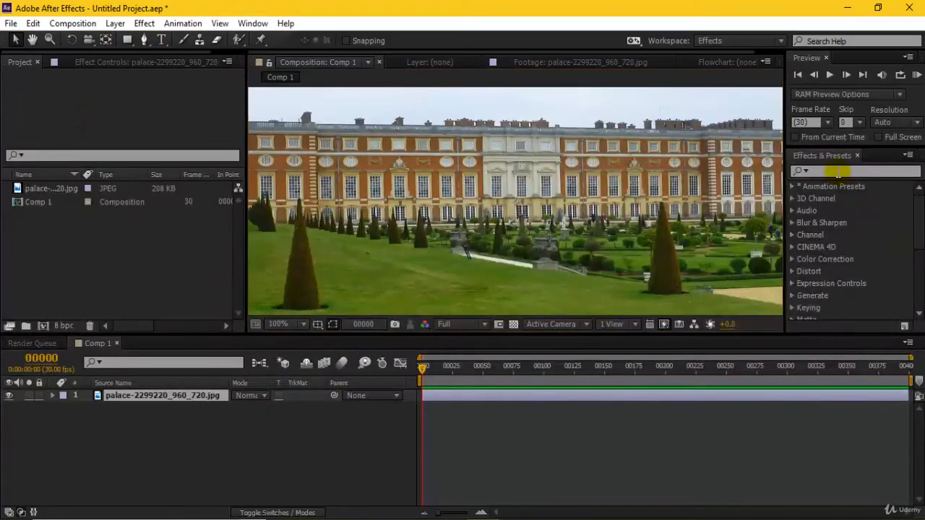
{"action": "left_click", "coordinate": [837, 172]}
{"action": "type", "text": "lum"}
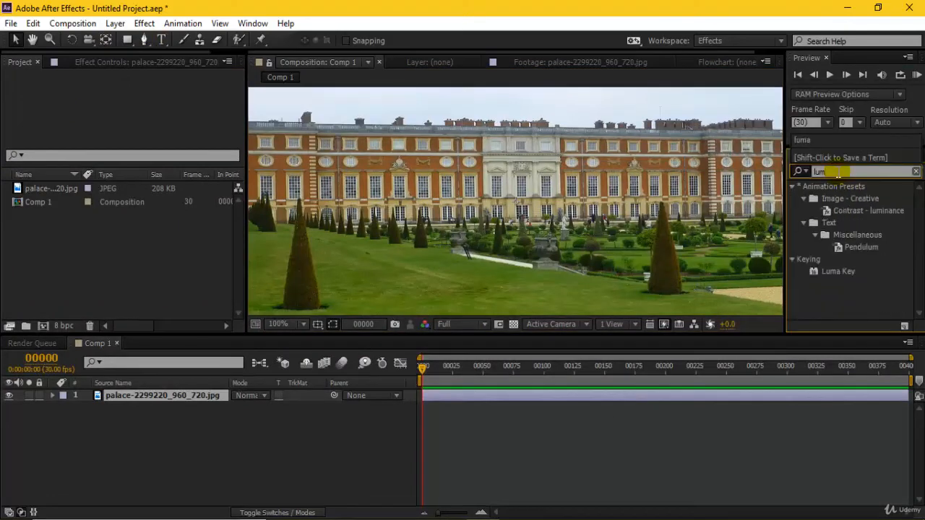
{"action": "type", "text": "a"}
{"action": "left_click_drag", "start_coordinate": [830, 203], "coordinate": [513, 399]}
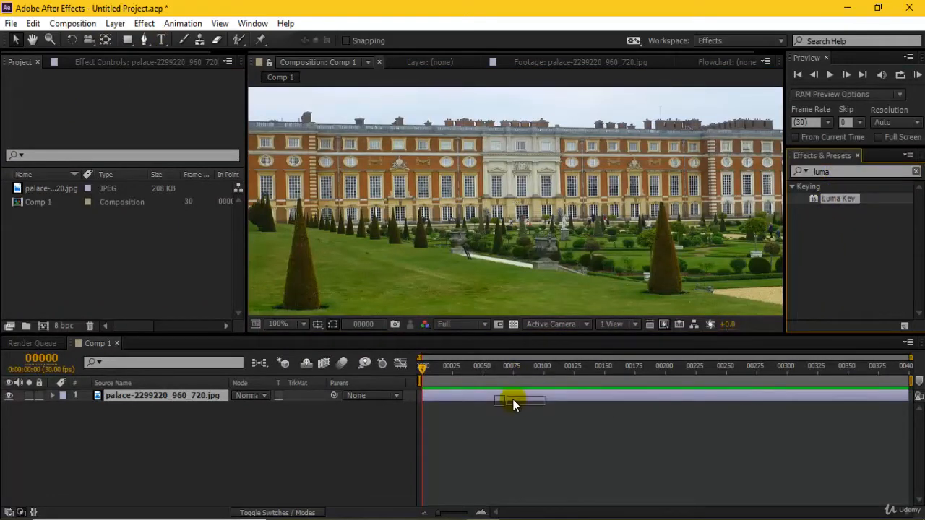
{"action": "scroll", "coordinate": [434, 170], "scroll_direction": "down", "scroll_amount": 2}
Set the Luma Key type to Key Out Brighter and raise its threshold to 220.
{"action": "left_click", "coordinate": [170, 101]}
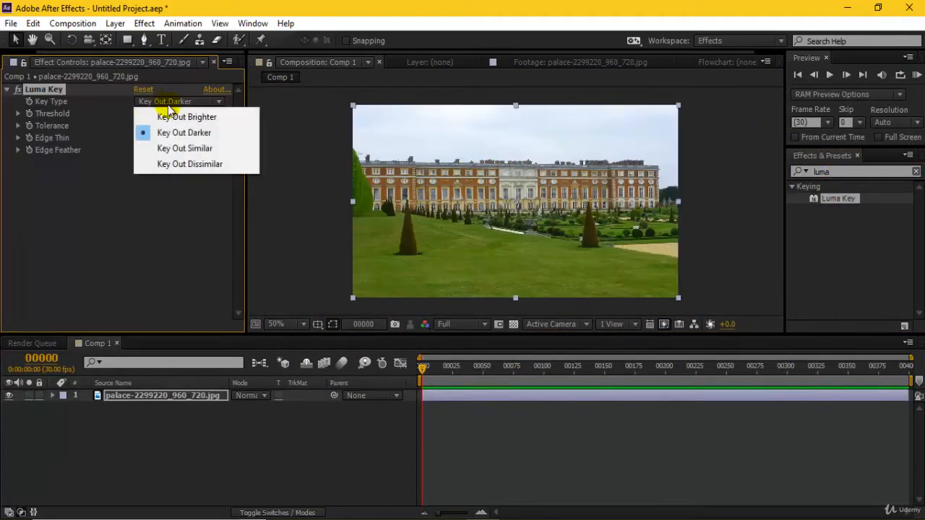
{"action": "left_click", "coordinate": [176, 116]}
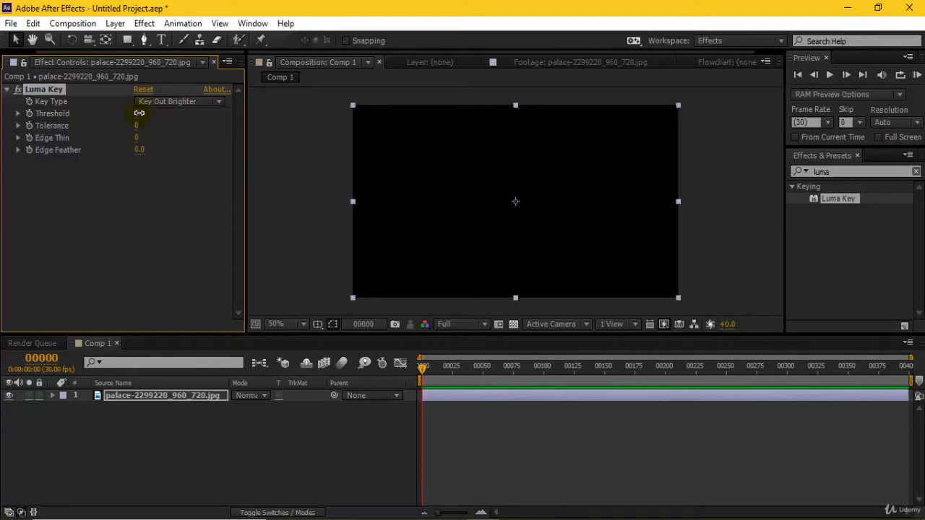
{"action": "left_click_drag", "start_coordinate": [159, 115], "coordinate": [282, 136]}
{"action": "scroll", "coordinate": [547, 243], "scroll_direction": "up", "scroll_amount": 4}
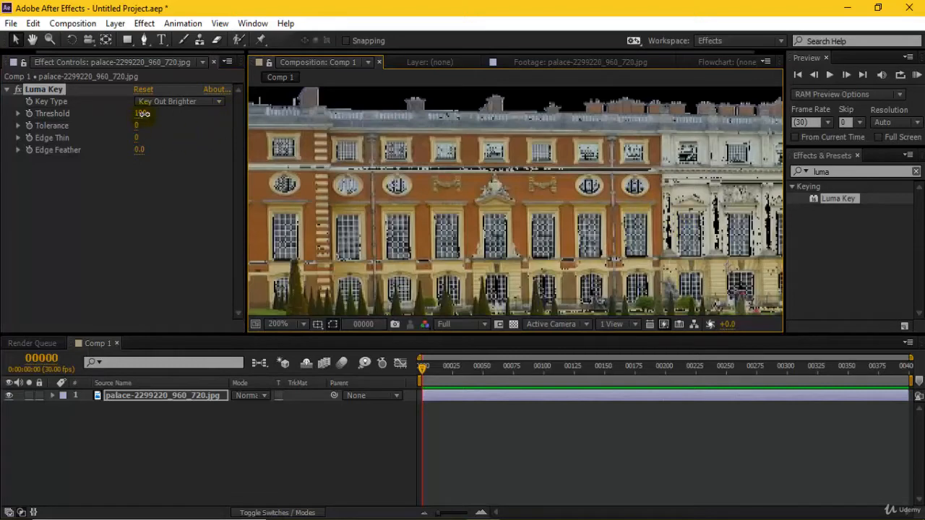
{"action": "left_click_drag", "start_coordinate": [143, 113], "coordinate": [165, 120]}
{"action": "scroll", "coordinate": [409, 253], "scroll_direction": "down", "scroll_amount": 1}
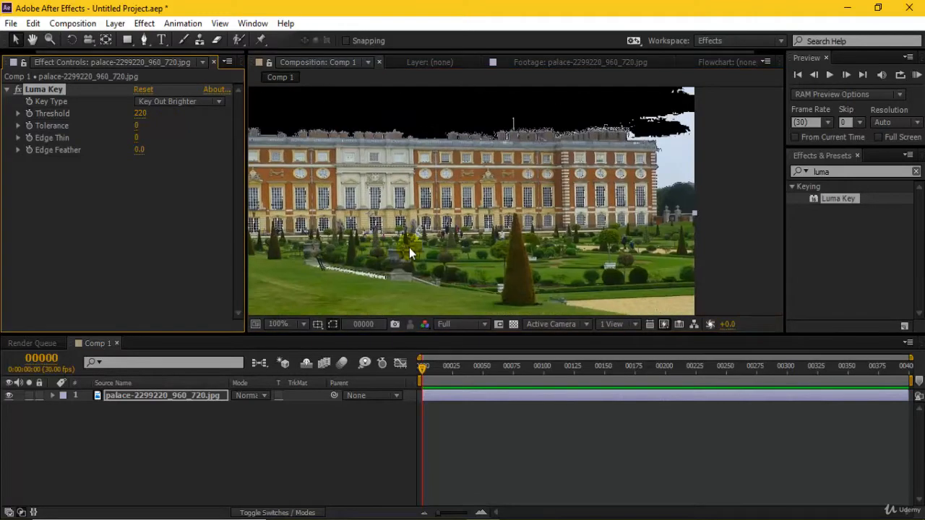
Set the Luma Key tolerance to 47 and its edge feather to 3.3.
{"action": "left_click_drag", "start_coordinate": [531, 204], "coordinate": [498, 248]}
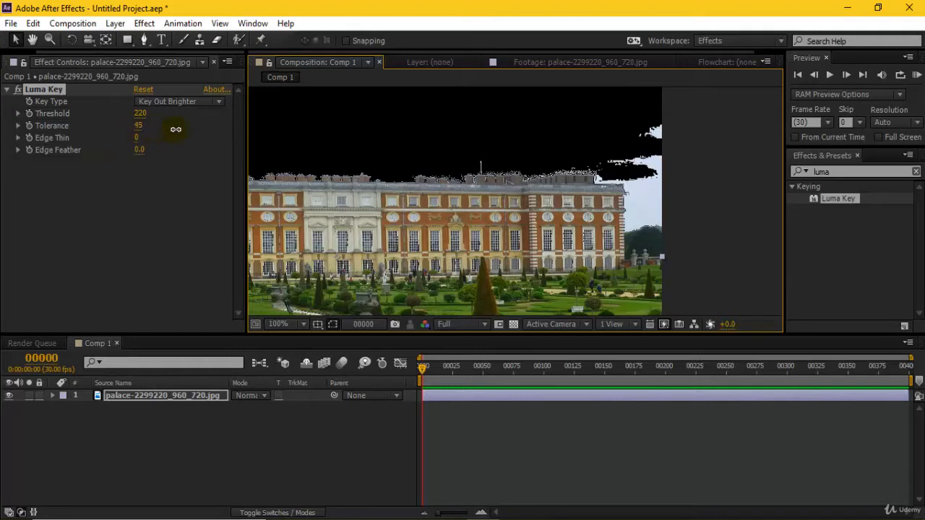
{"action": "left_click_drag", "start_coordinate": [173, 129], "coordinate": [163, 151]}
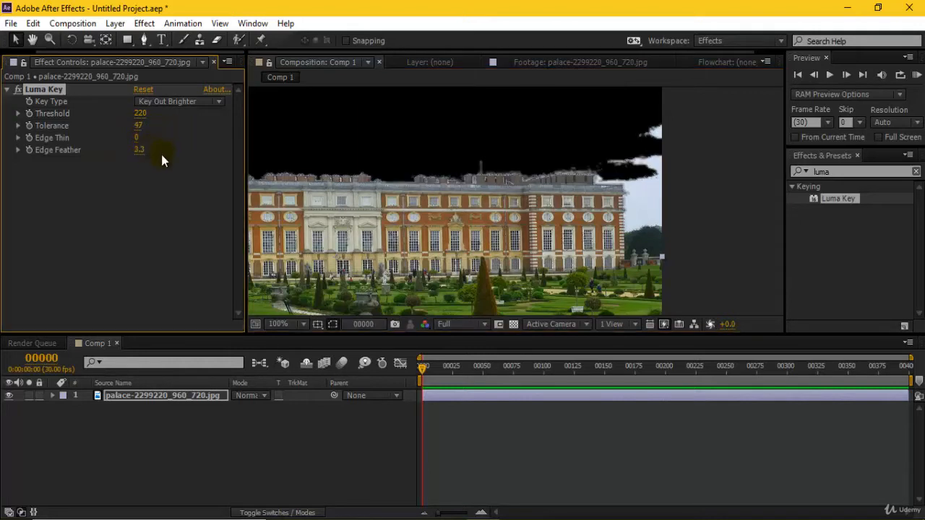
Lower the Luma Key threshold to 204 to key out the remaining sky beside the palace.
{"action": "left_click_drag", "start_coordinate": [583, 226], "coordinate": [559, 200]}
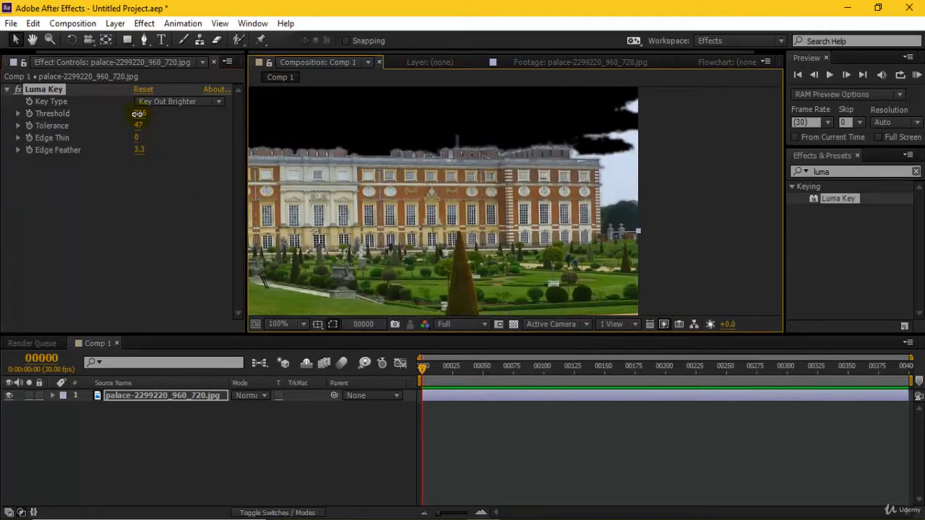
{"action": "left_click_drag", "start_coordinate": [136, 113], "coordinate": [134, 114]}
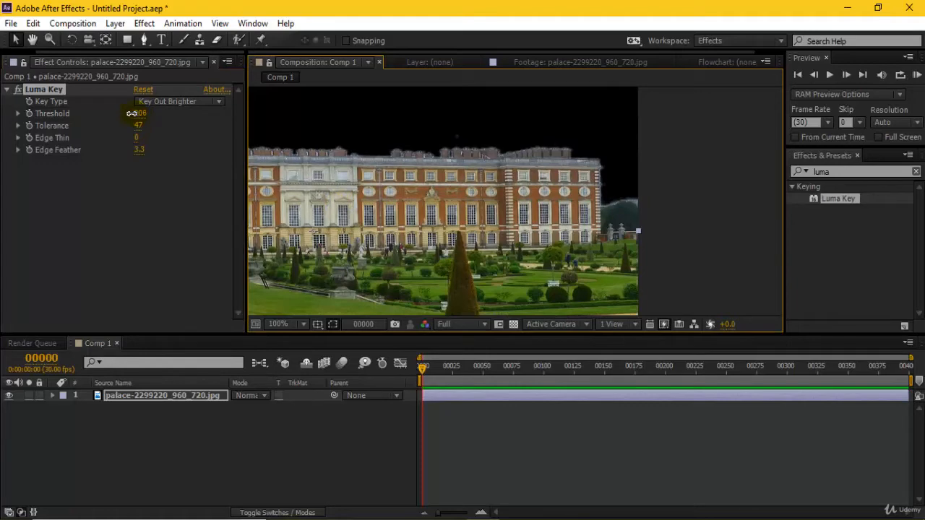
{"action": "left_click_drag", "start_coordinate": [362, 186], "coordinate": [578, 161]}
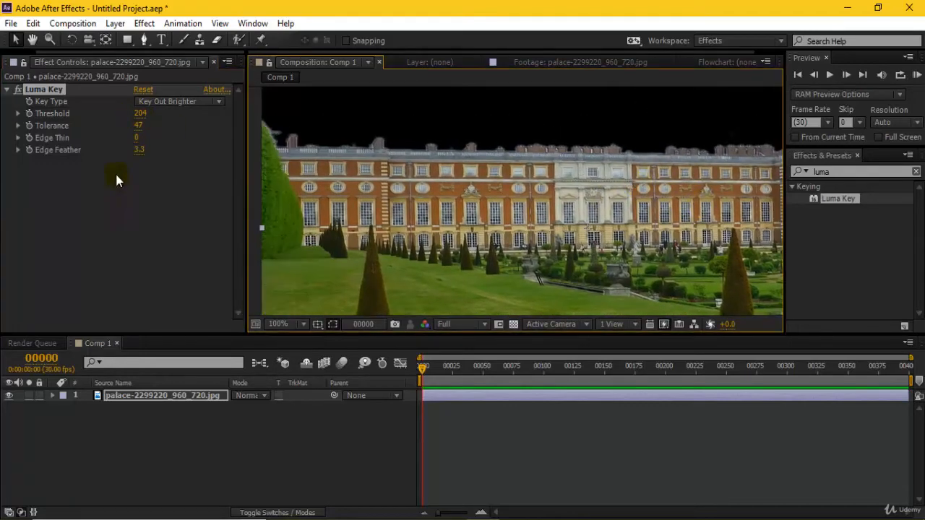
Set the Luma Key edge feather to 1 and inspect the keyed edges with the layer deselected.
{"action": "left_click", "coordinate": [138, 151]}
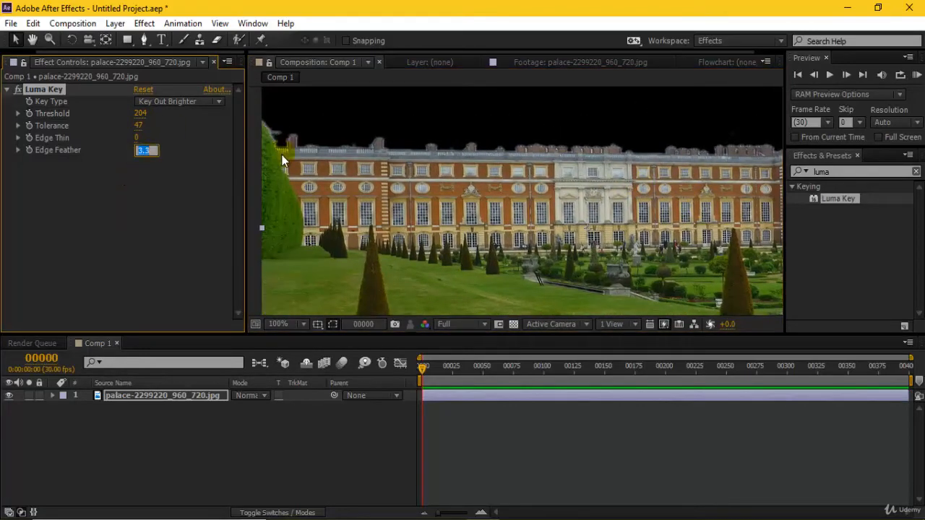
{"action": "type", "text": "1"}
{"action": "key", "text": "Return"}
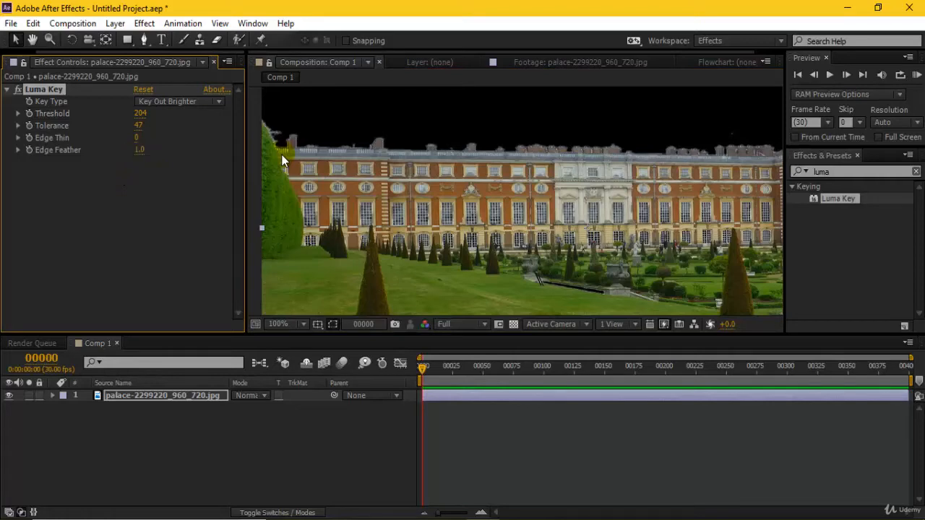
{"action": "scroll", "coordinate": [533, 259], "scroll_direction": "down", "scroll_amount": 1}
{"action": "left_click", "coordinate": [625, 412]}
{"action": "left_click_drag", "start_coordinate": [649, 227], "coordinate": [643, 149]}
{"action": "scroll", "coordinate": [641, 155], "scroll_direction": "up", "scroll_amount": 1}
{"action": "scroll", "coordinate": [641, 155], "scroll_direction": "down", "scroll_amount": 1}
{"action": "scroll", "coordinate": [533, 235], "scroll_direction": "up", "scroll_amount": 1}
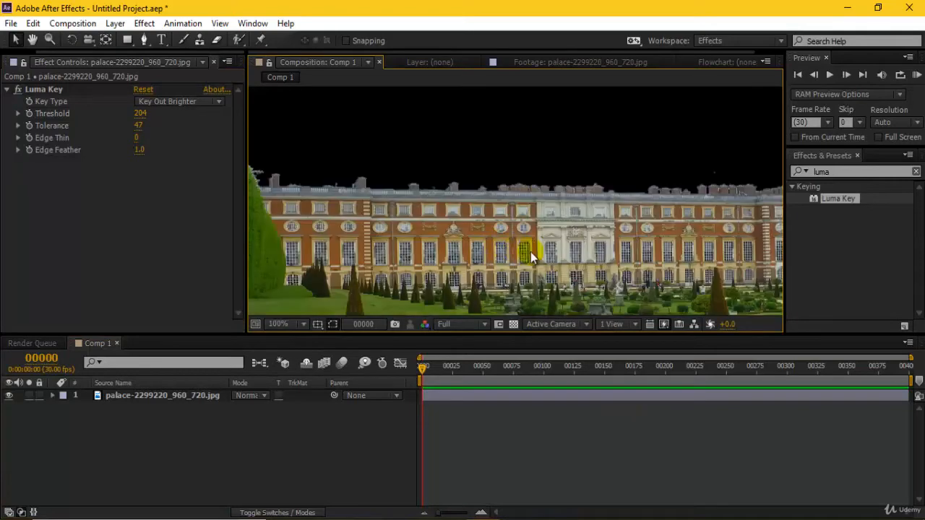
View the keyed palace's alpha channel to check the matte for holes, and return the display to RGB.
{"action": "scroll", "coordinate": [535, 257], "scroll_direction": "up", "scroll_amount": 2}
{"action": "scroll", "coordinate": [544, 264], "scroll_direction": "down", "scroll_amount": 2}
{"action": "left_click_drag", "start_coordinate": [545, 265], "coordinate": [547, 179]}
{"action": "scroll", "coordinate": [535, 166], "scroll_direction": "up", "scroll_amount": 3}
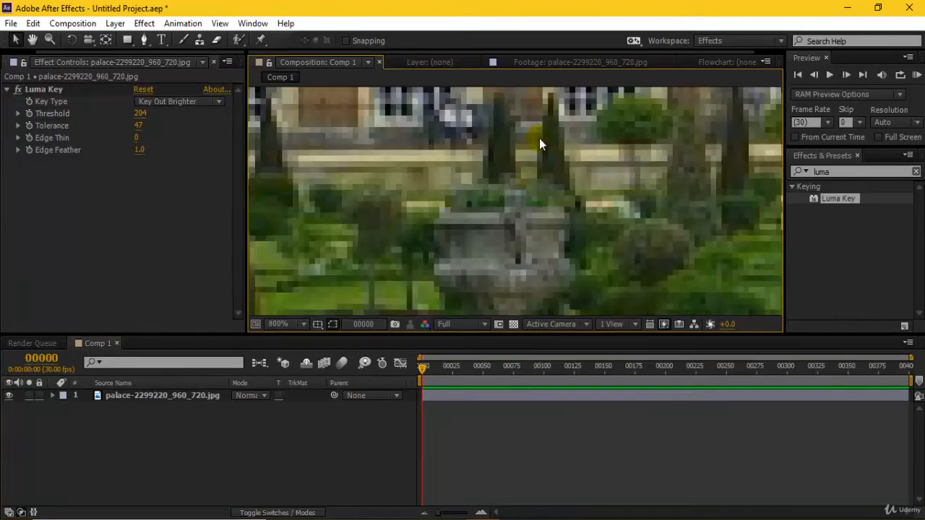
{"action": "scroll", "coordinate": [539, 138], "scroll_direction": "down", "scroll_amount": 4}
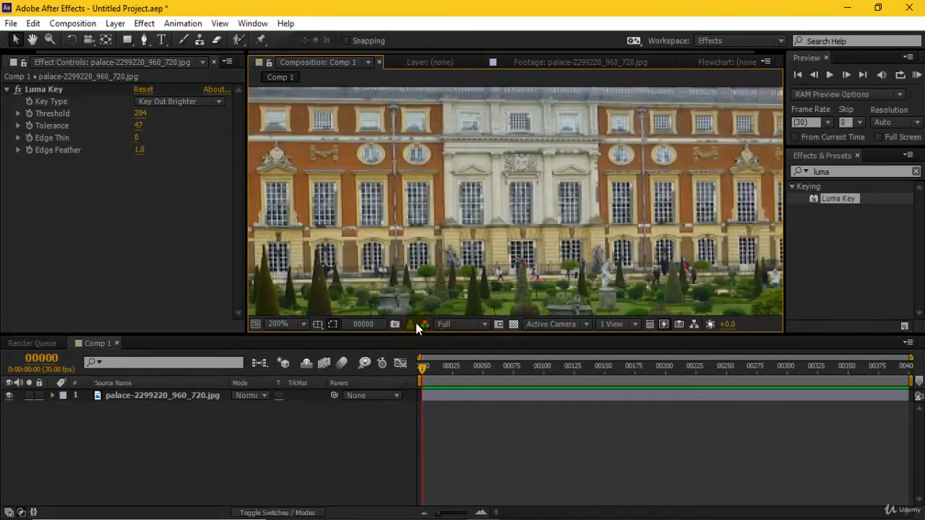
{"action": "left_click", "coordinate": [425, 323]}
{"action": "left_click", "coordinate": [458, 406]}
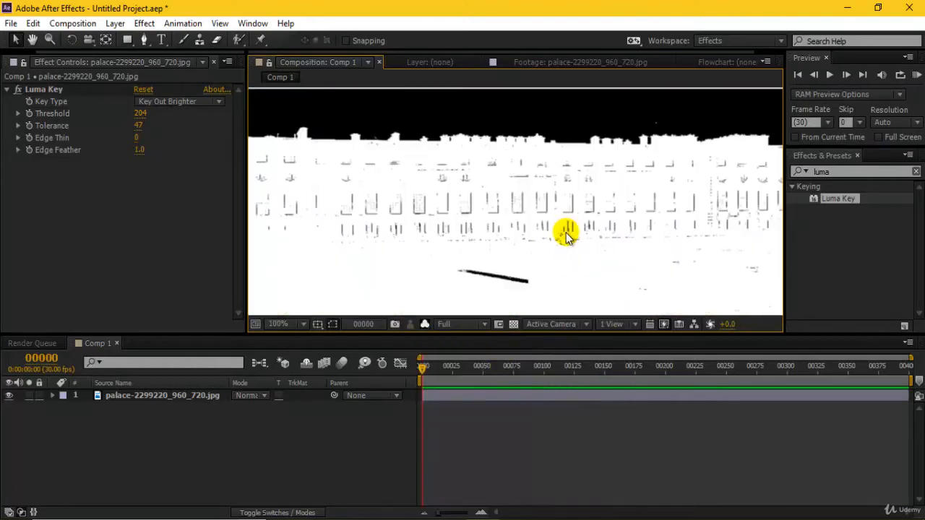
{"action": "scroll", "coordinate": [491, 268], "scroll_direction": "down", "scroll_amount": 2}
{"action": "left_click", "coordinate": [425, 324]}
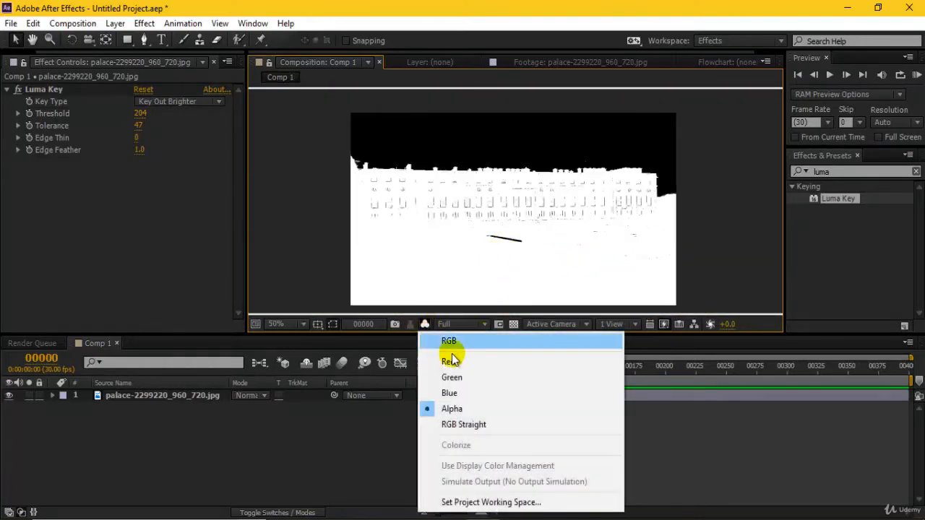
{"action": "left_click", "coordinate": [448, 337]}
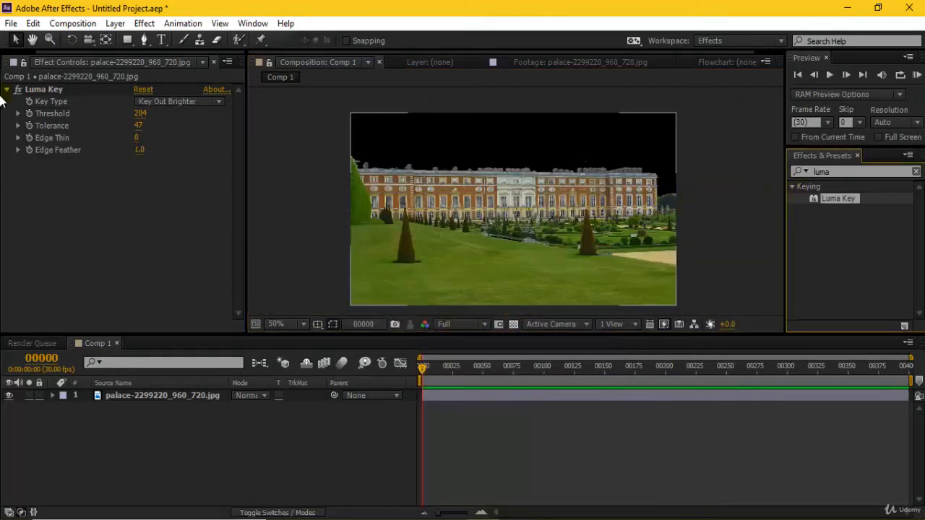
Toggle the Luma Key effect off and on to compare the whole picture with and without the key.
{"action": "left_click", "coordinate": [22, 90]}
{"action": "left_click", "coordinate": [17, 90]}
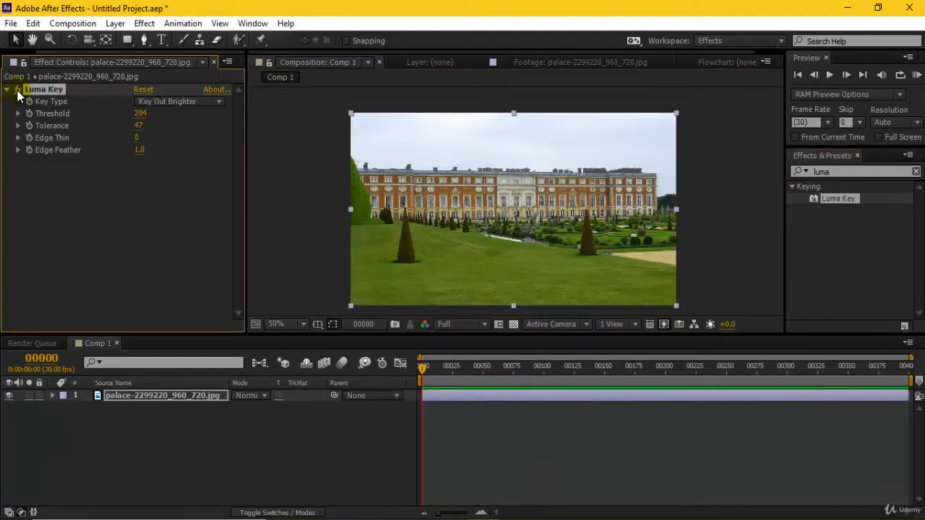
{"action": "left_click", "coordinate": [17, 90]}
{"action": "left_click", "coordinate": [17, 90]}
{"action": "left_click", "coordinate": [18, 90]}
{"action": "left_click", "coordinate": [18, 89]}
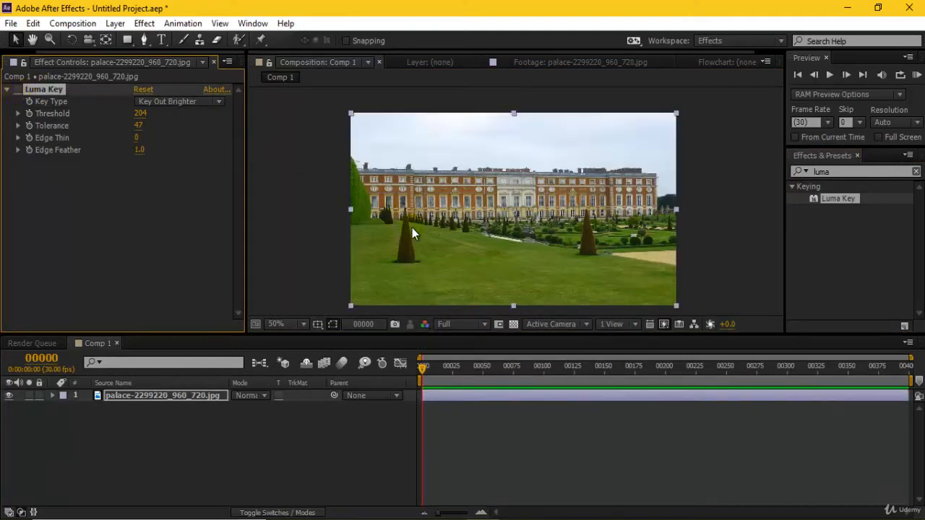
Compare the palace facade and garden at 100% magnification with the Luma Key effect switched on and off.
{"action": "scroll", "coordinate": [412, 228], "scroll_direction": "up", "scroll_amount": 2}
{"action": "left_click", "coordinate": [22, 91]}
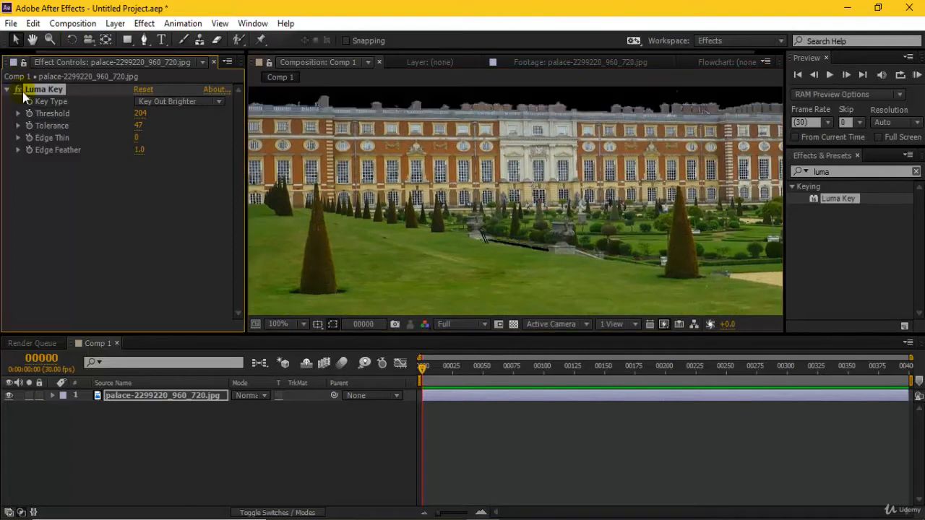
{"action": "left_click", "coordinate": [22, 91]}
{"action": "left_click", "coordinate": [21, 91]}
{"action": "left_click", "coordinate": [22, 91]}
{"action": "left_click", "coordinate": [21, 91]}
{"action": "left_click", "coordinate": [17, 89]}
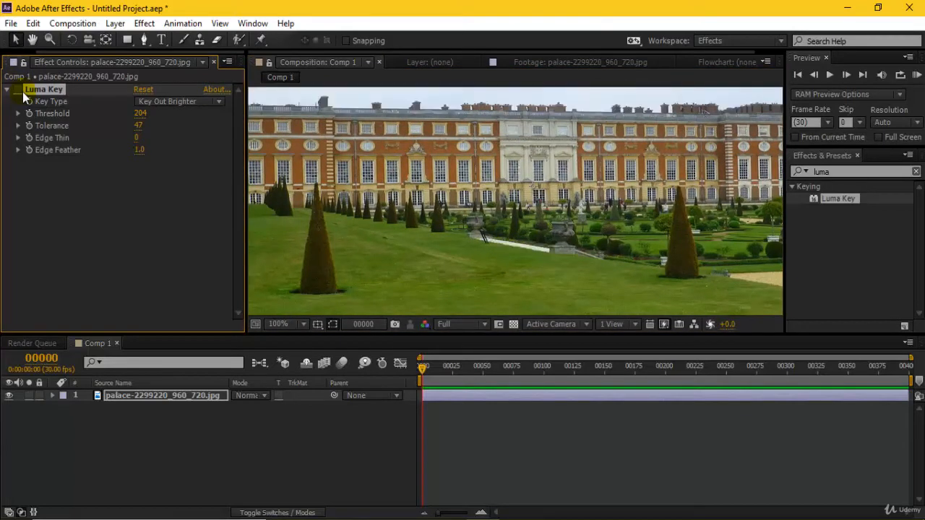
Examine the garden path beside the stone urns at 200% magnification with the Luma Key effect switched on and off.
{"action": "scroll", "coordinate": [339, 175], "scroll_direction": "up", "scroll_amount": 1}
{"action": "left_click", "coordinate": [17, 90]}
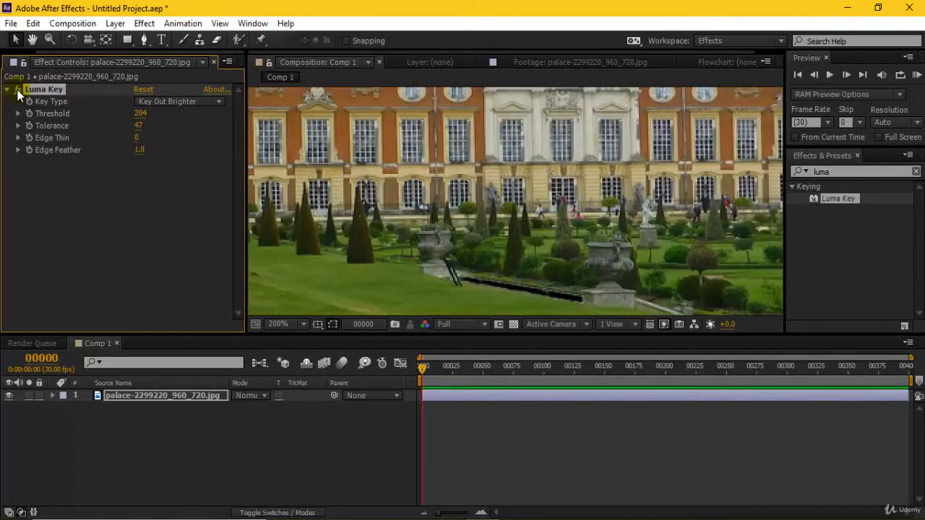
{"action": "left_click", "coordinate": [17, 91]}
{"action": "left_click", "coordinate": [17, 90]}
{"action": "left_click", "coordinate": [17, 90]}
{"action": "left_click", "coordinate": [17, 90]}
{"action": "left_click", "coordinate": [17, 90]}
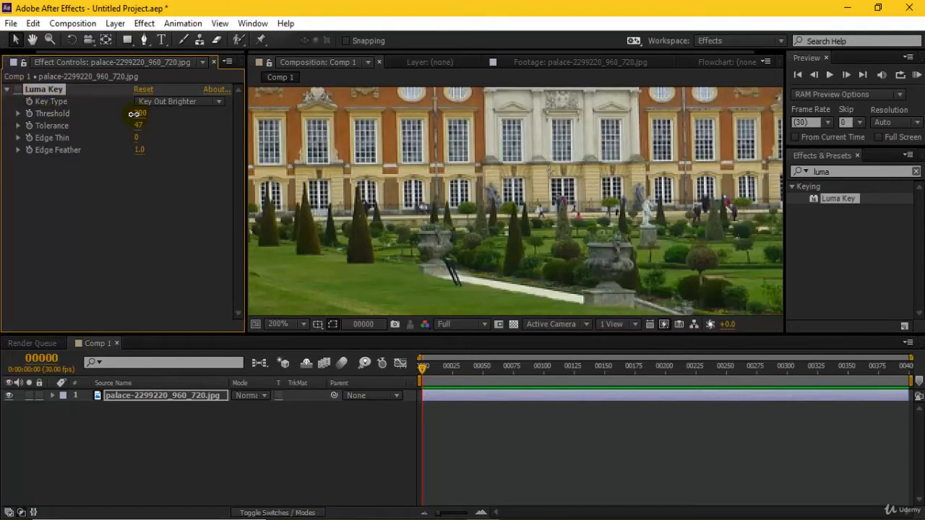
Re-enable the Luma Key effect and try thresholds of 186, 218 and 221, checking the facade and sky.
{"action": "left_click", "coordinate": [17, 91]}
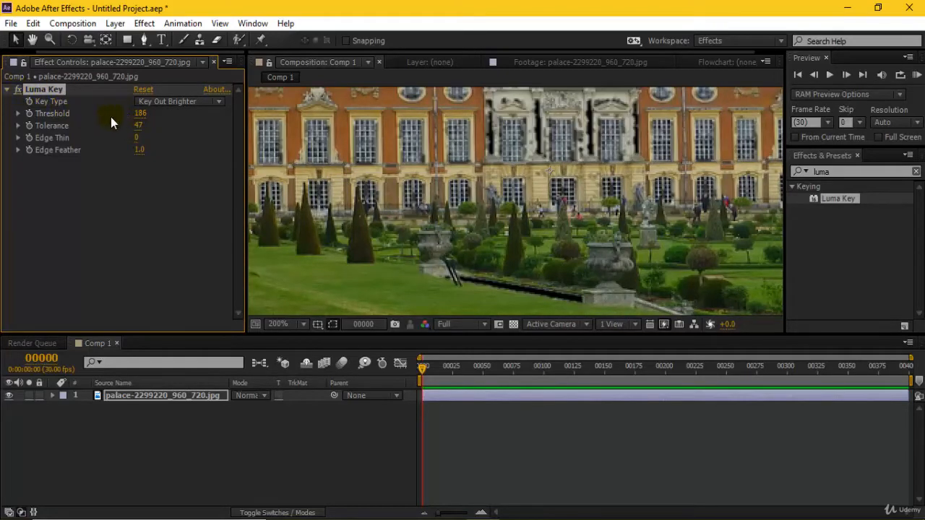
{"action": "left_click_drag", "start_coordinate": [140, 121], "coordinate": [177, 130]}
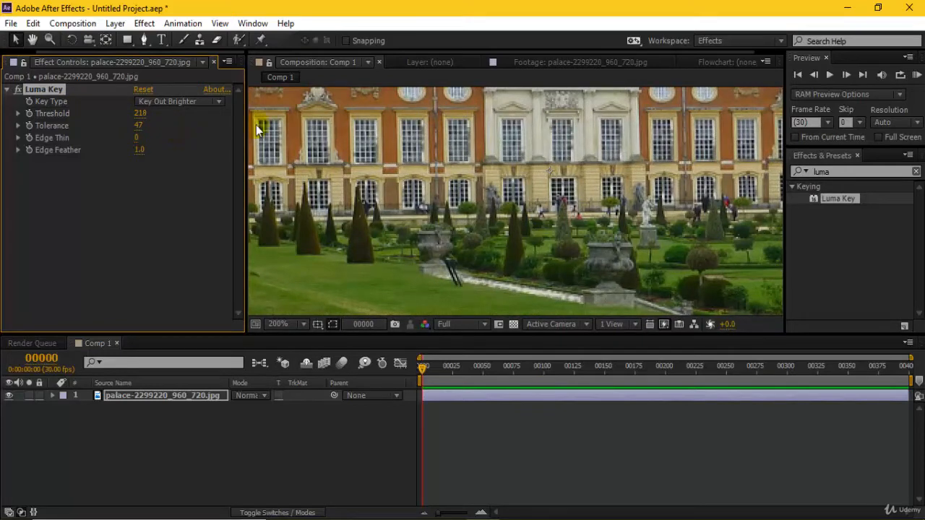
{"action": "scroll", "coordinate": [507, 213], "scroll_direction": "down", "scroll_amount": 2}
{"action": "scroll", "coordinate": [507, 213], "scroll_direction": "down", "scroll_amount": 1}
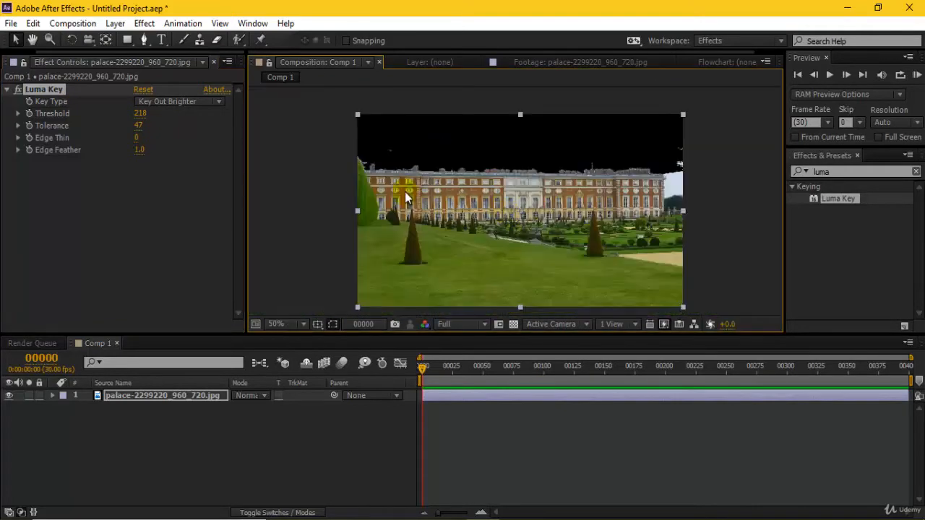
{"action": "scroll", "coordinate": [407, 199], "scroll_direction": "up", "scroll_amount": 2}
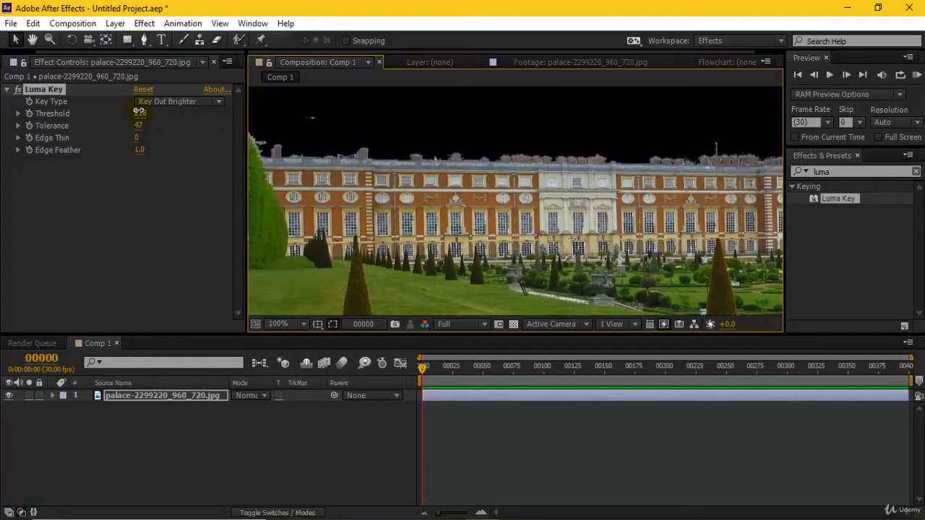
{"action": "left_click_drag", "start_coordinate": [138, 112], "coordinate": [141, 116]}
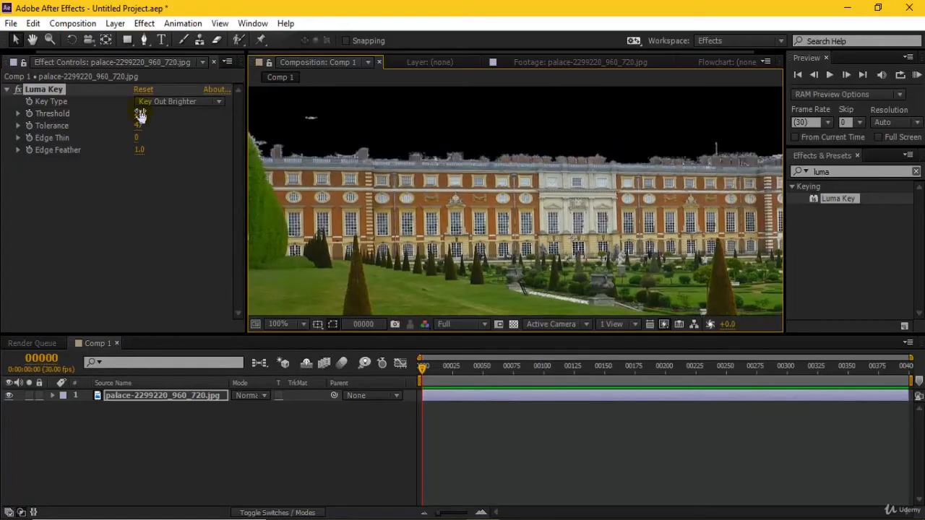
Check the keyed sky around the far end of the palace and delete the Luma Key effect from the palace layer.
{"action": "scroll", "coordinate": [594, 167], "scroll_direction": "down", "scroll_amount": 2}
{"action": "scroll", "coordinate": [586, 161], "scroll_direction": "up", "scroll_amount": 3}
{"action": "scroll", "coordinate": [586, 161], "scroll_direction": "up", "scroll_amount": 1}
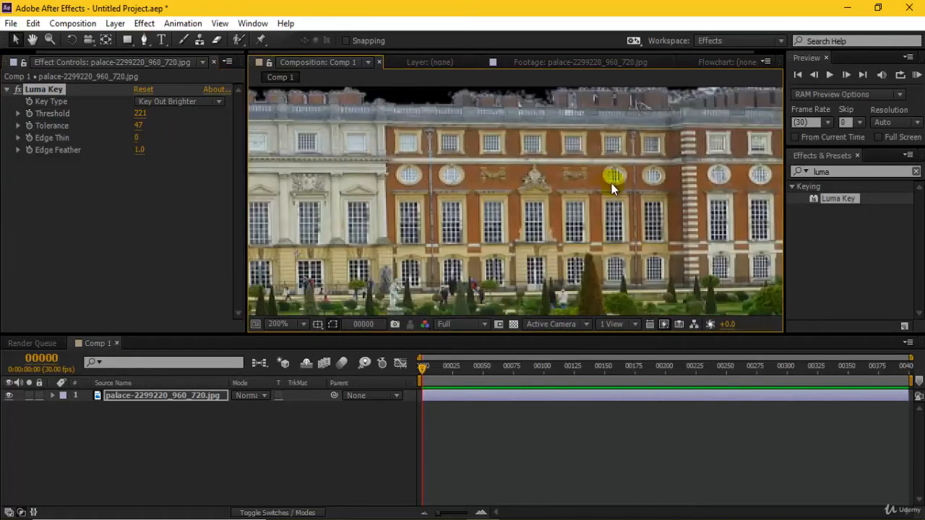
{"action": "scroll", "coordinate": [612, 183], "scroll_direction": "down", "scroll_amount": 3}
{"action": "scroll", "coordinate": [622, 174], "scroll_direction": "up", "scroll_amount": 2}
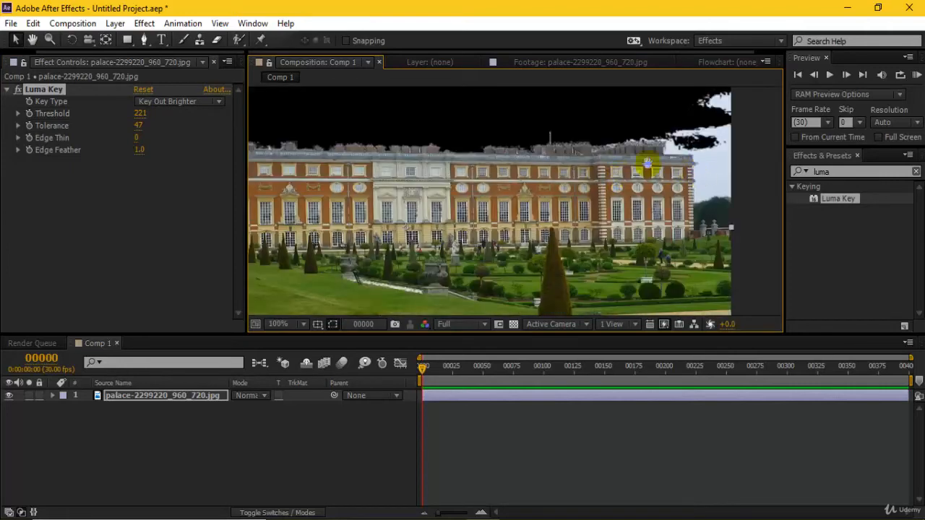
{"action": "scroll", "coordinate": [648, 165], "scroll_direction": "down", "scroll_amount": 2}
{"action": "scroll", "coordinate": [552, 155], "scroll_direction": "up", "scroll_amount": 4}
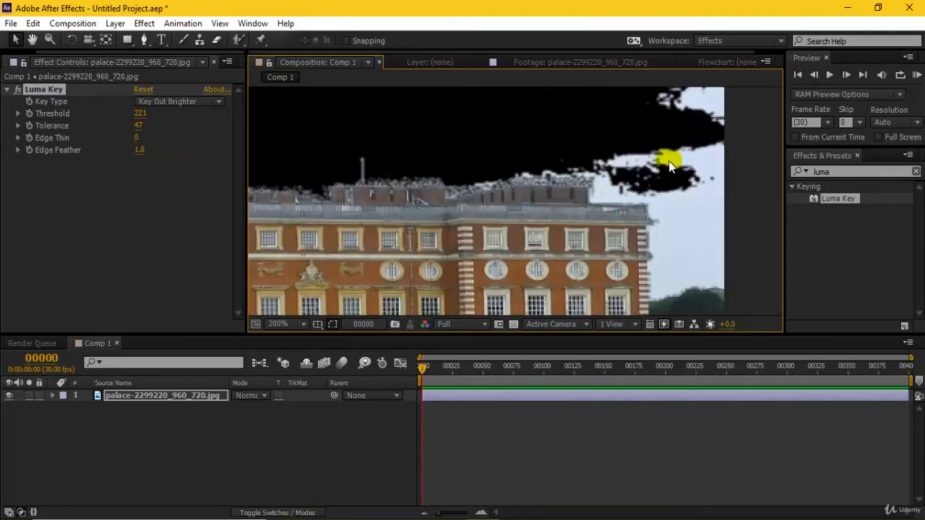
{"action": "key", "text": "Delete"}
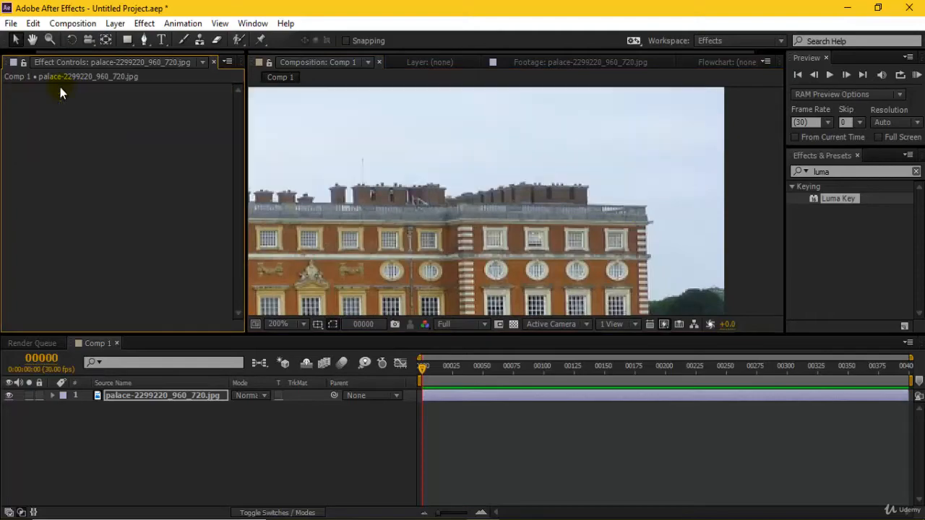
Maximize the composition view and start a Pen tool mask just outside the frame beside the top of the tall hedge.
{"action": "left_click_drag", "start_coordinate": [306, 149], "coordinate": [518, 211]}
{"action": "left_click", "coordinate": [368, 193]}
{"action": "key", "text": "grave"}
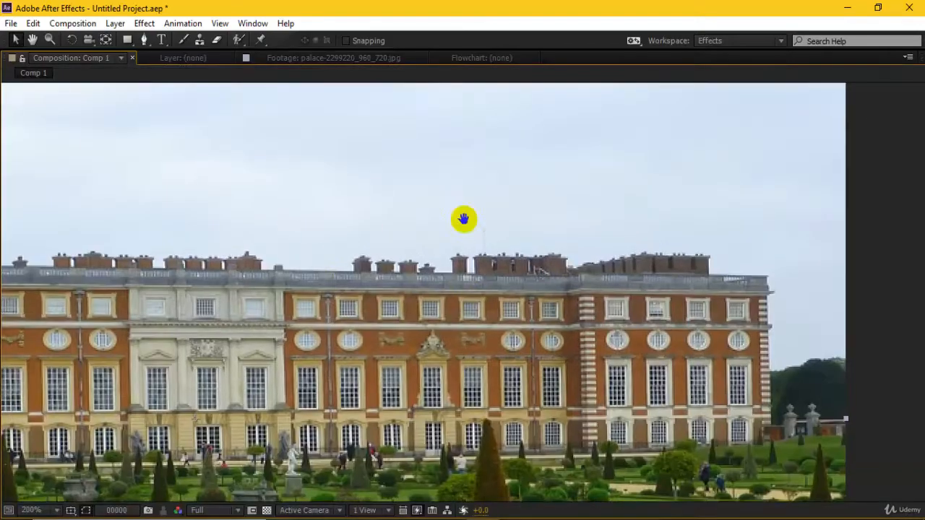
{"action": "left_click_drag", "start_coordinate": [462, 219], "coordinate": [795, 209]}
{"action": "left_click_drag", "start_coordinate": [354, 275], "coordinate": [881, 281]}
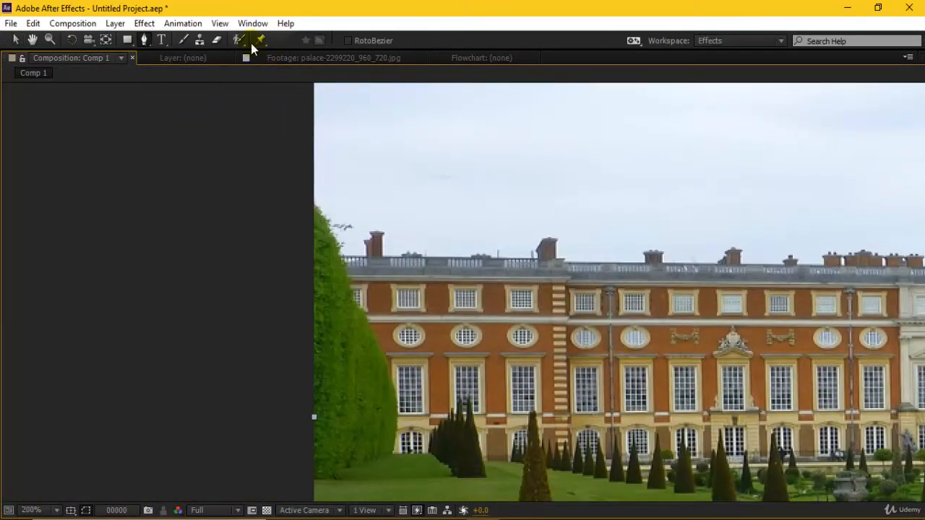
{"action": "left_click", "coordinate": [144, 40]}
{"action": "key", "text": "period"}
{"action": "left_click_drag", "start_coordinate": [206, 167], "coordinate": [354, 234]}
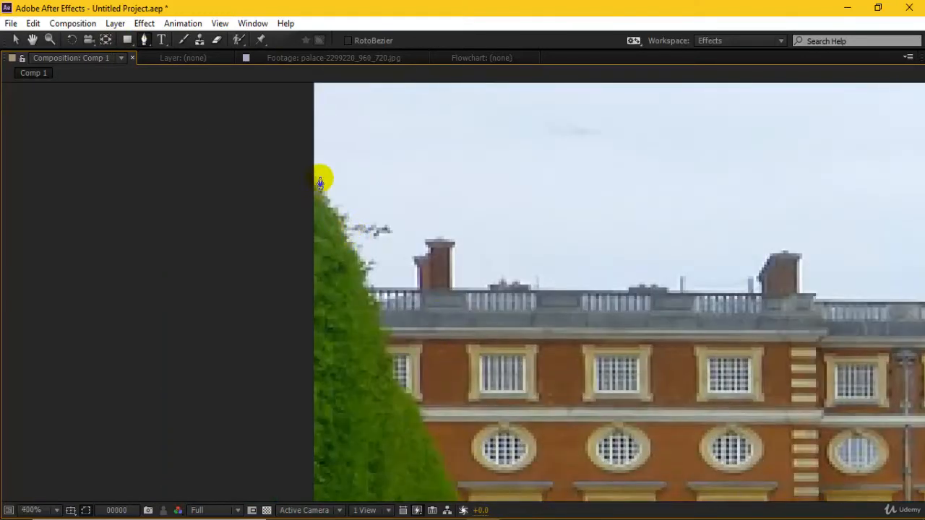
{"action": "left_click", "coordinate": [299, 174]}
Continue the mask path down the hedge to the balustrade and around the first chimney beside it.
{"action": "left_click_drag", "start_coordinate": [366, 279], "coordinate": [419, 260]}
{"action": "left_click", "coordinate": [425, 252]}
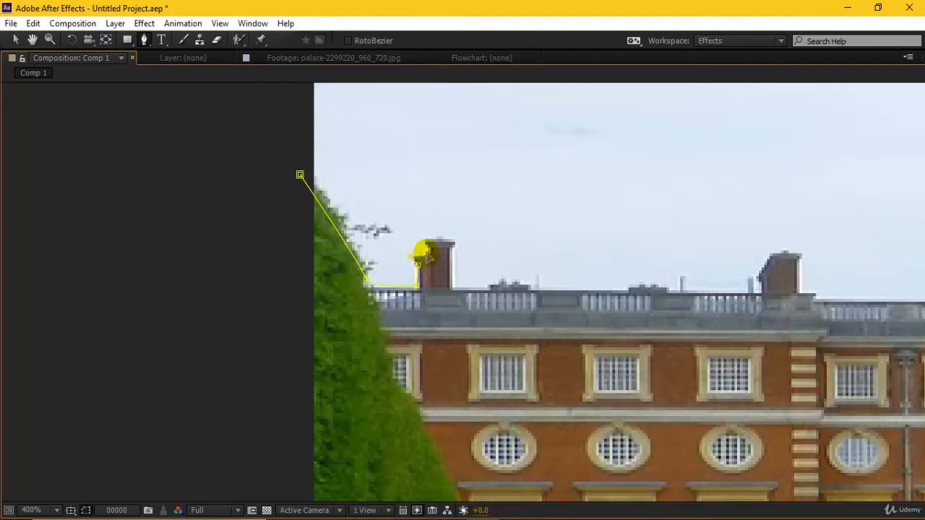
{"action": "left_click", "coordinate": [424, 238]}
{"action": "left_click", "coordinate": [449, 235]}
{"action": "left_click", "coordinate": [456, 245]}
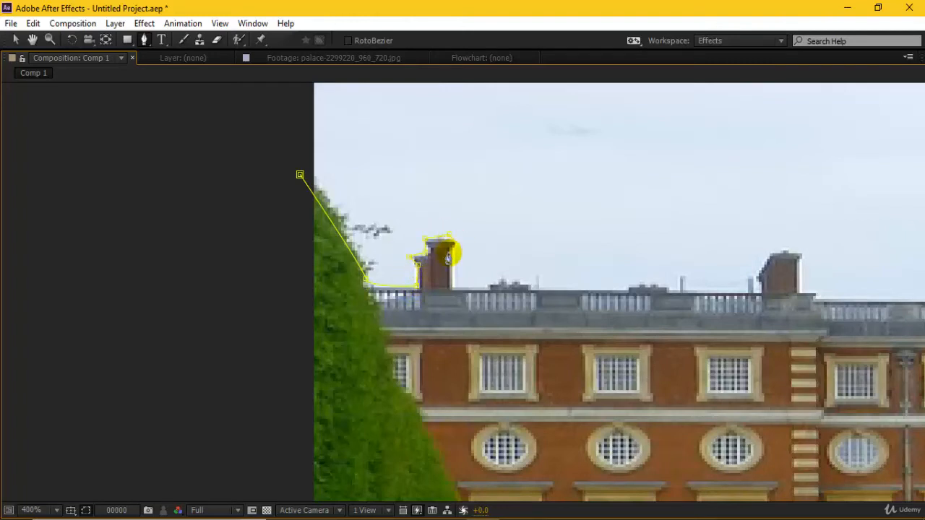
{"action": "left_click", "coordinate": [450, 290]}
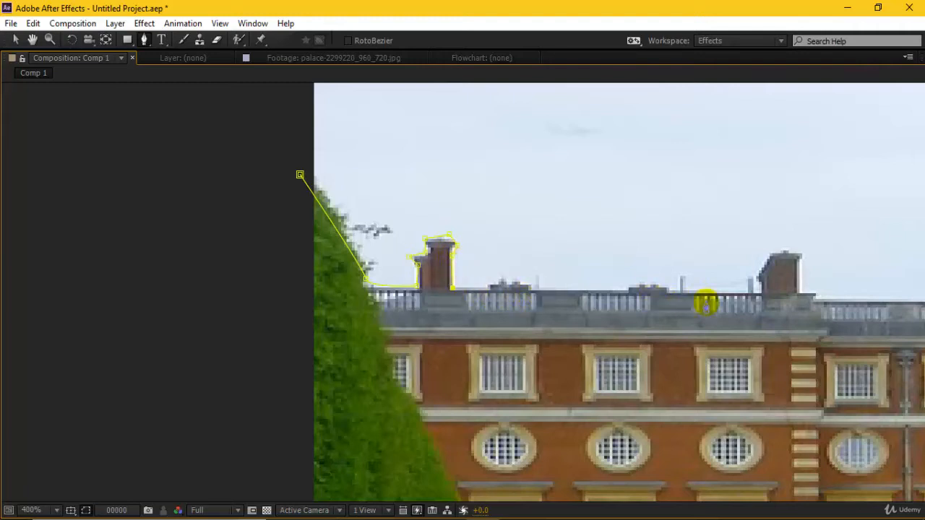
Extend the mask path along the top of the balustrade and around the second chimney.
{"action": "left_click", "coordinate": [761, 293]}
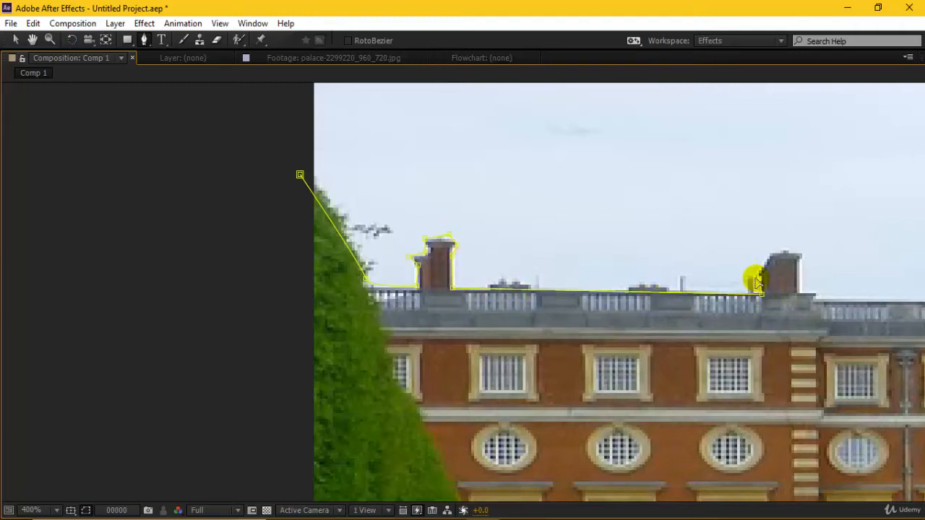
{"action": "left_click", "coordinate": [770, 255]}
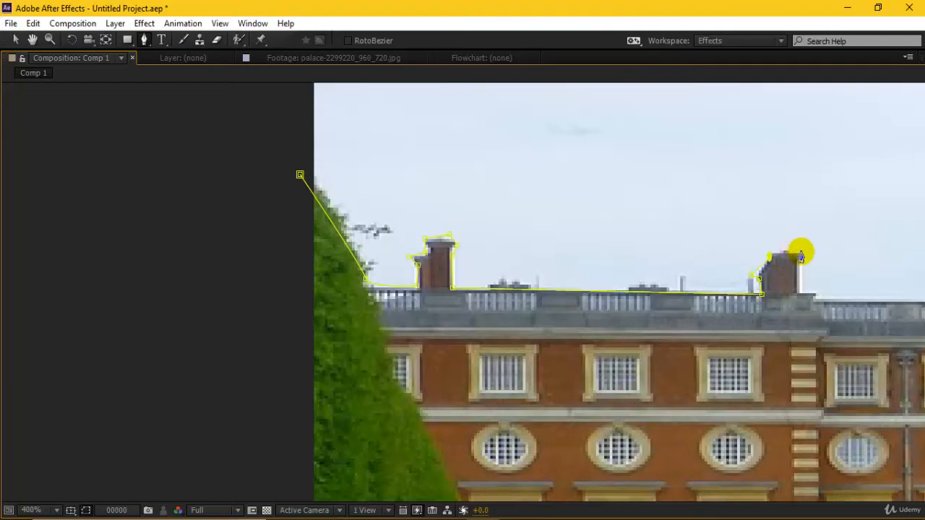
{"action": "left_click", "coordinate": [799, 253]}
{"action": "left_click", "coordinate": [801, 297]}
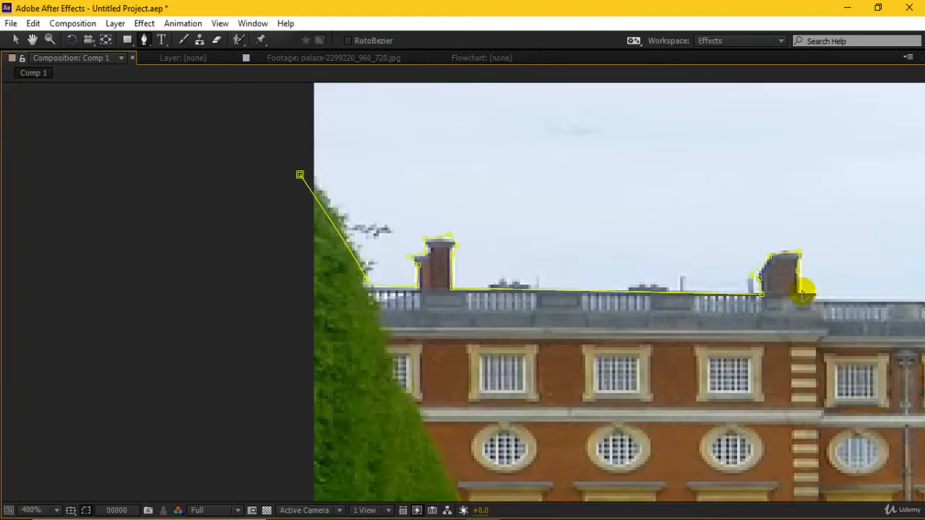
Trace the stone ledge past the second chimney and follow the roofline to the base of the third chimney at 3200% magnification.
{"action": "left_click_drag", "start_coordinate": [833, 292], "coordinate": [496, 261]}
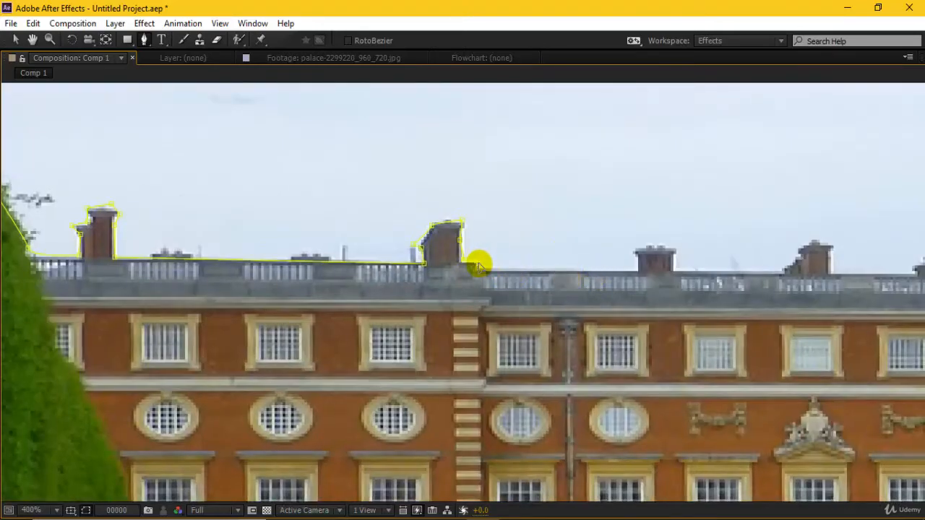
{"action": "scroll", "coordinate": [481, 272], "scroll_direction": "up", "scroll_amount": 4}
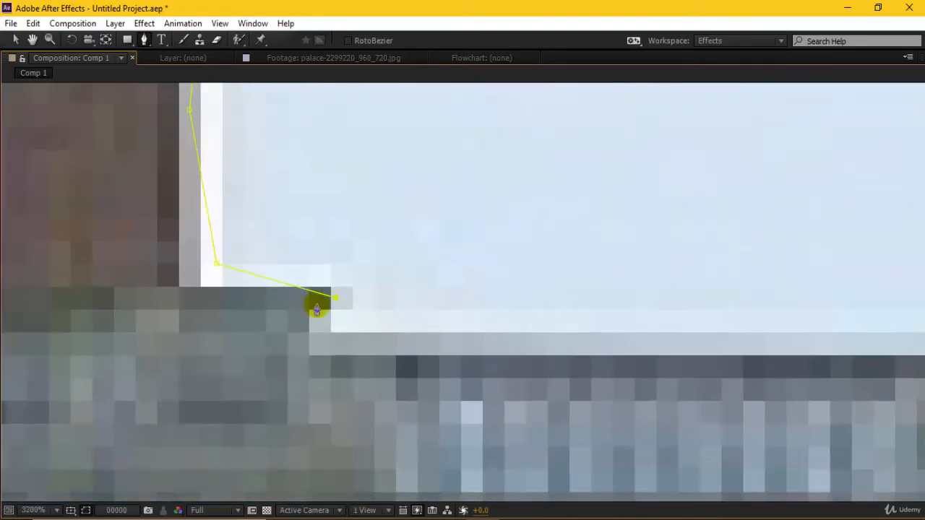
{"action": "left_click", "coordinate": [340, 272]}
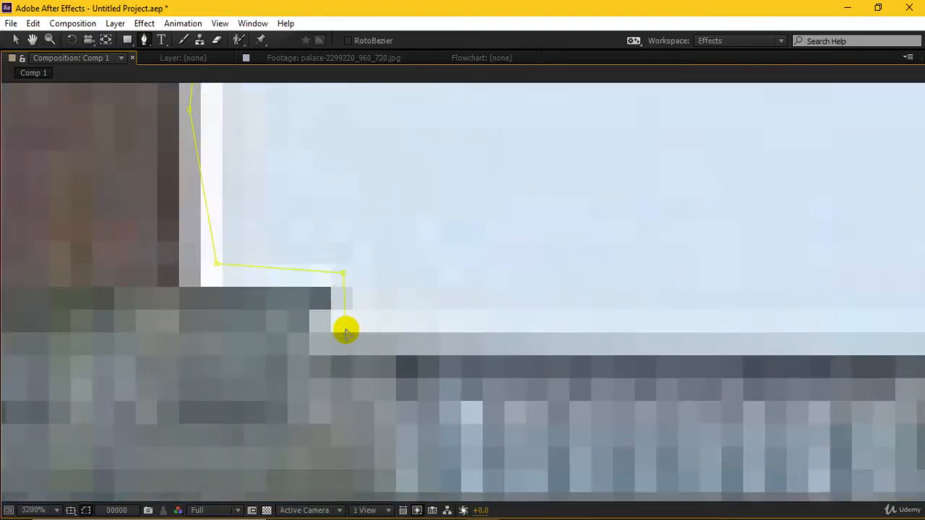
{"action": "left_click_drag", "start_coordinate": [345, 326], "coordinate": [2, 345]}
{"action": "left_click", "coordinate": [782, 368]}
{"action": "left_click_drag", "start_coordinate": [804, 363], "coordinate": [213, 367]}
{"action": "left_click", "coordinate": [491, 368]}
Trace the mask path up and around the third chimney, over its cap and pots, and down to the roofline beyond.
{"action": "left_click", "coordinate": [489, 274]}
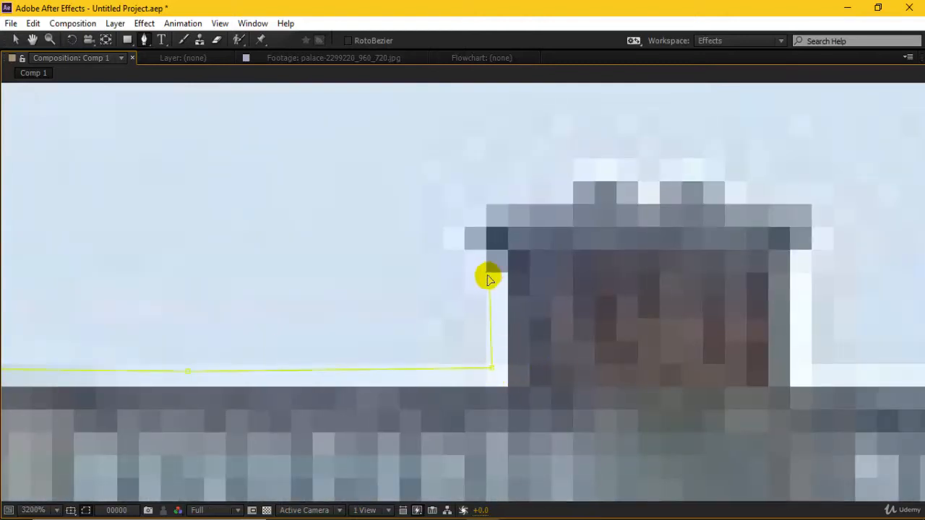
{"action": "left_click", "coordinate": [455, 197]}
{"action": "left_click", "coordinate": [498, 205]}
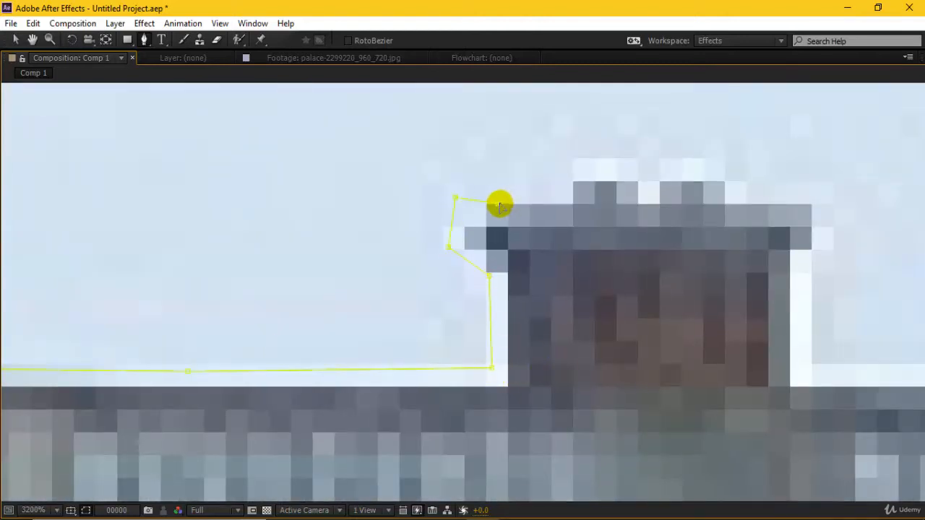
{"action": "left_click", "coordinate": [570, 205]}
{"action": "left_click", "coordinate": [573, 177]}
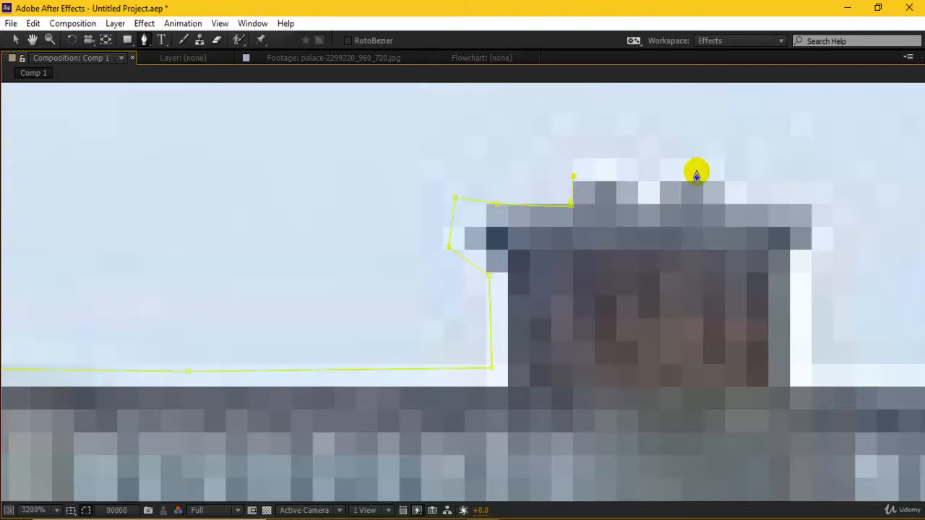
{"action": "left_click", "coordinate": [723, 181]}
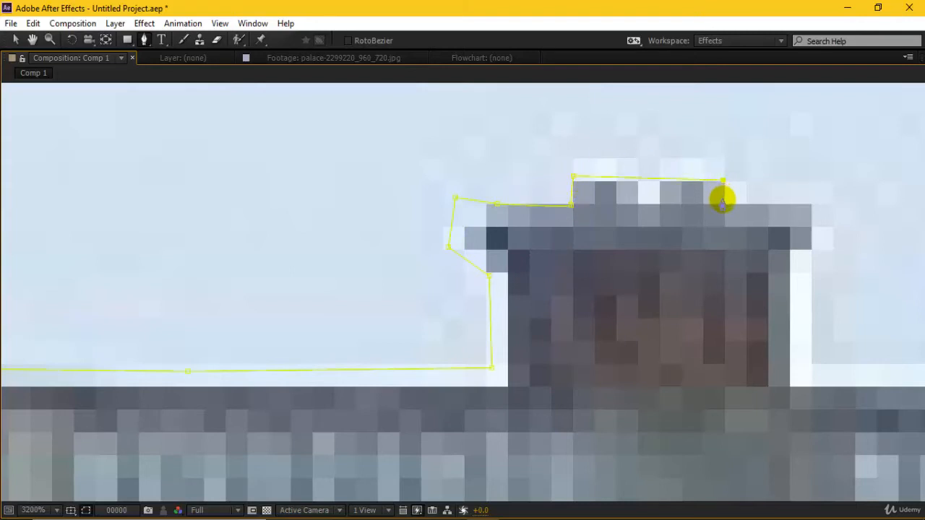
{"action": "left_click", "coordinate": [813, 206]}
{"action": "left_click", "coordinate": [810, 252]}
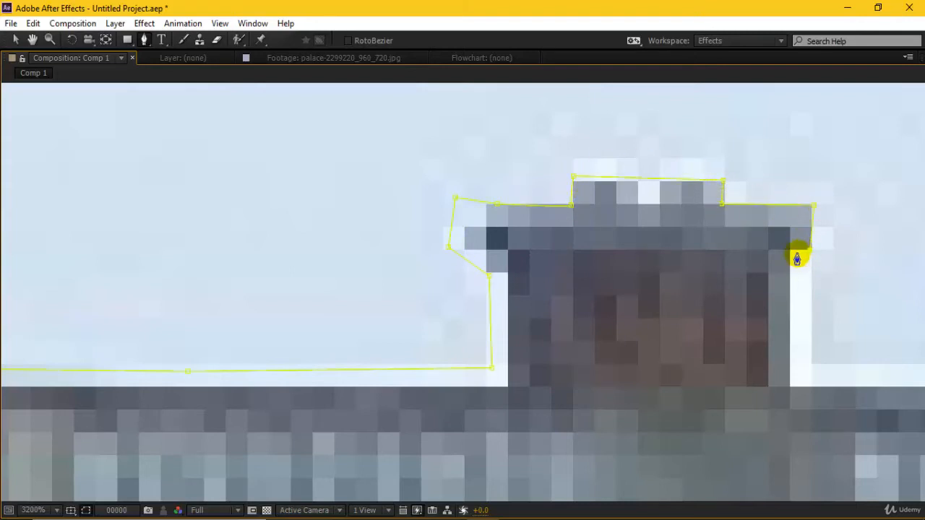
{"action": "left_click", "coordinate": [789, 255]}
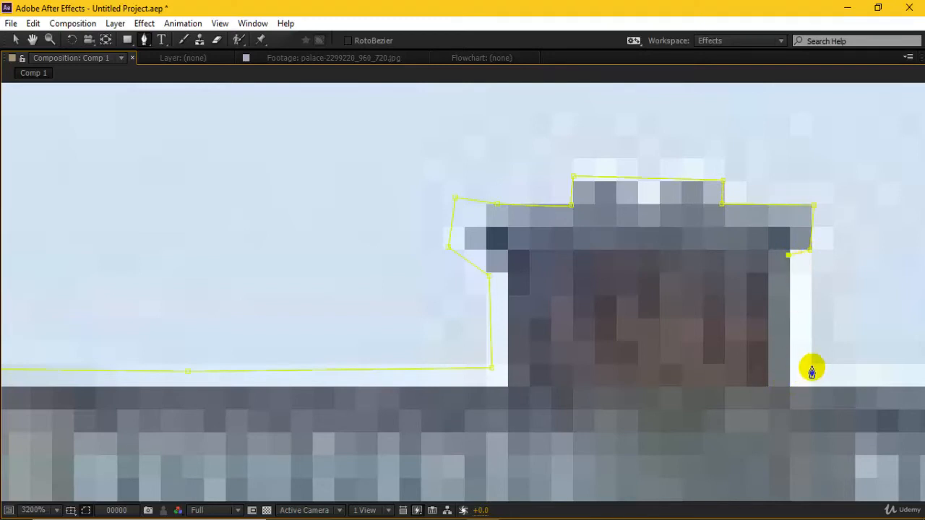
{"action": "left_click", "coordinate": [811, 366]}
Extend the mask path along the top of the balustrade to the foot of the fourth chimney's stepped slope.
{"action": "left_click_drag", "start_coordinate": [754, 357], "coordinate": [165, 334]}
{"action": "left_click", "coordinate": [722, 339]}
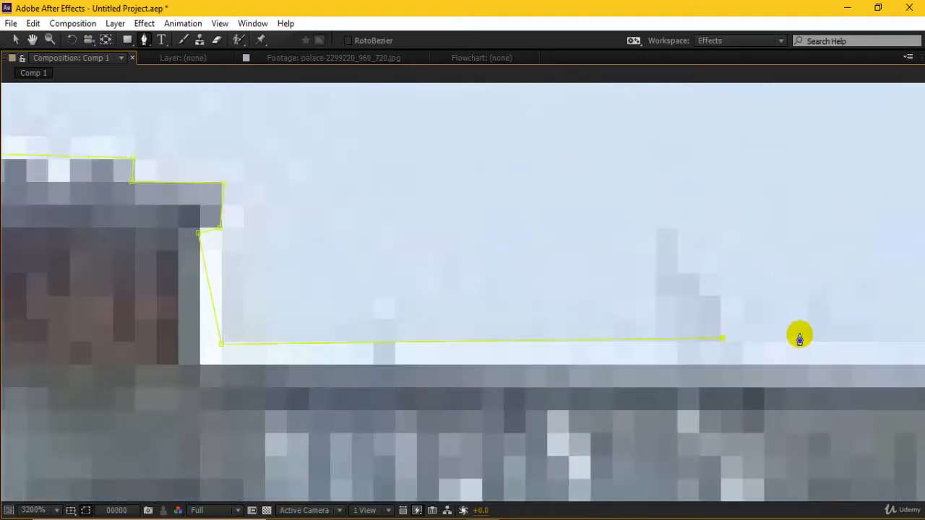
{"action": "left_click_drag", "start_coordinate": [800, 334], "coordinate": [58, 350]}
{"action": "left_click", "coordinate": [338, 353]}
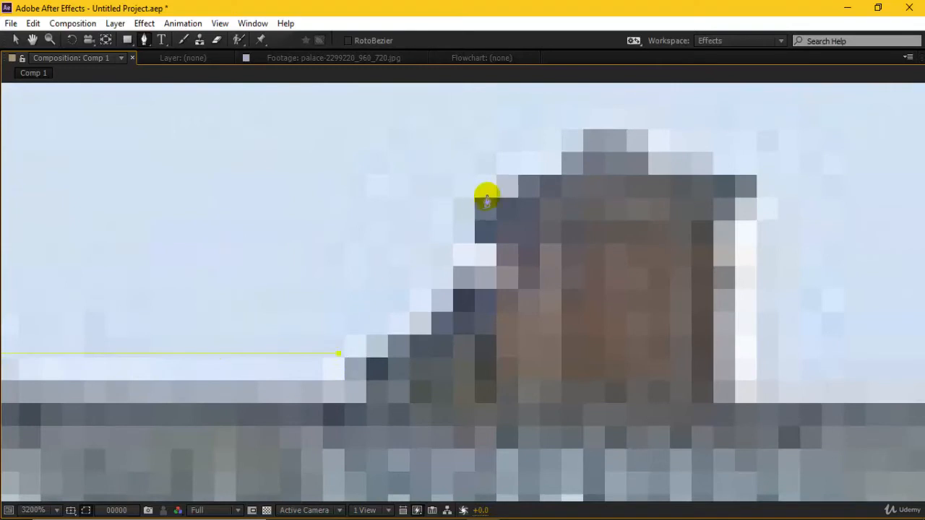
Trace the mask path over the fourth chimney's slope, cap and single pot and down its far side to the balustrade.
{"action": "left_click", "coordinate": [521, 170]}
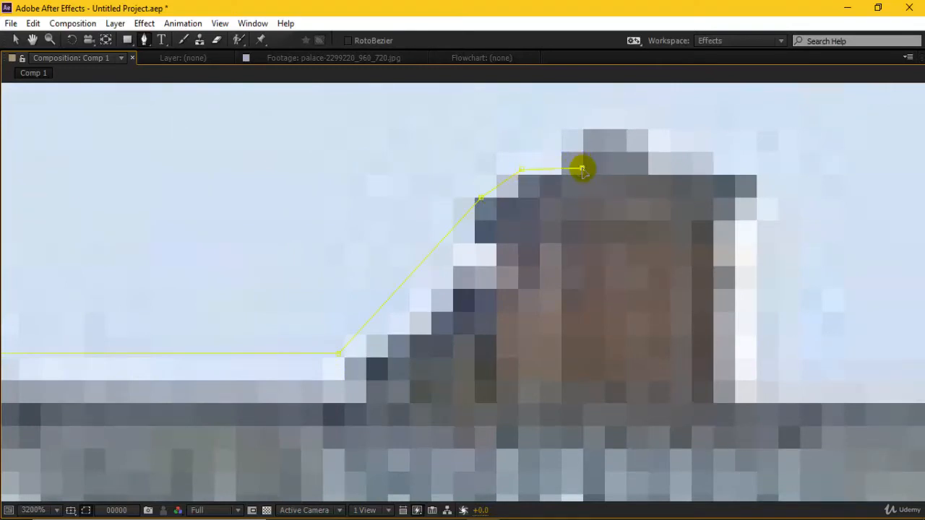
{"action": "left_click", "coordinate": [584, 127]}
{"action": "left_click", "coordinate": [613, 125]}
{"action": "scroll", "coordinate": [649, 139], "scroll_direction": "down", "scroll_amount": 3}
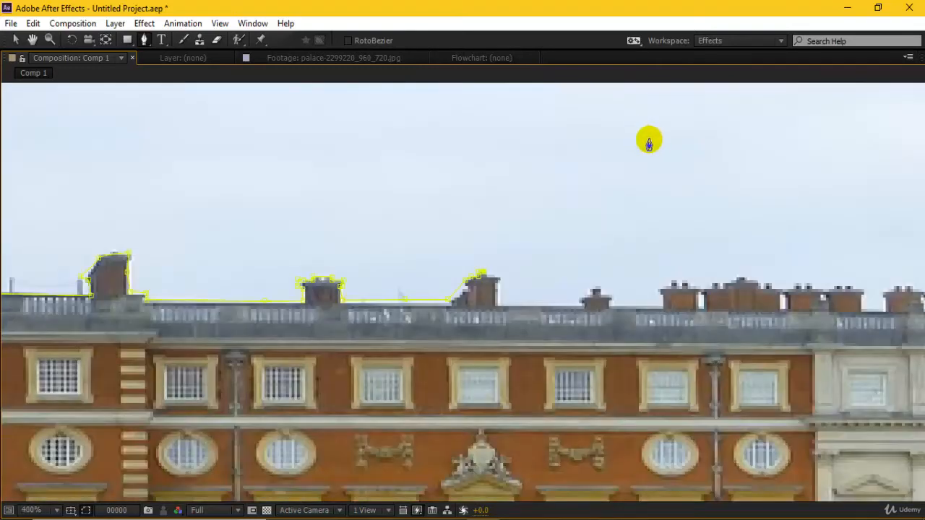
{"action": "scroll", "coordinate": [501, 296], "scroll_direction": "up", "scroll_amount": 3}
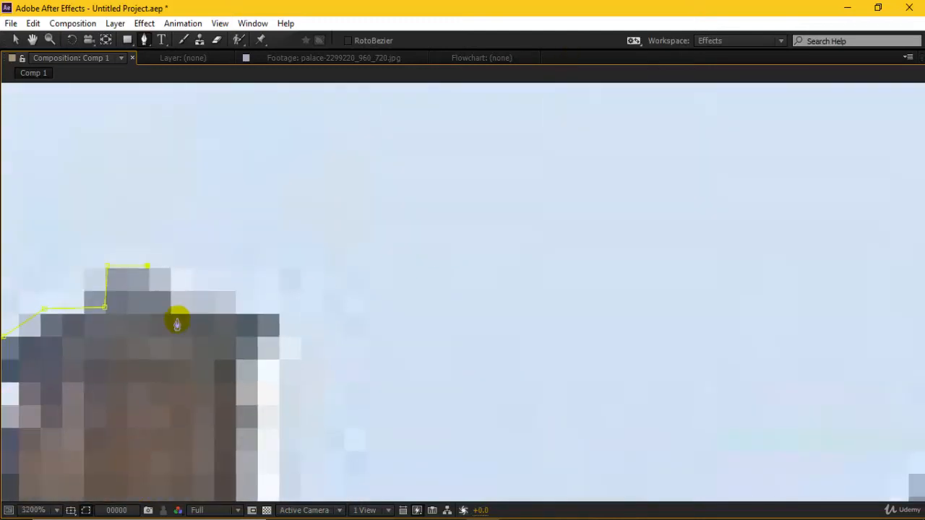
{"action": "left_click", "coordinate": [280, 316]}
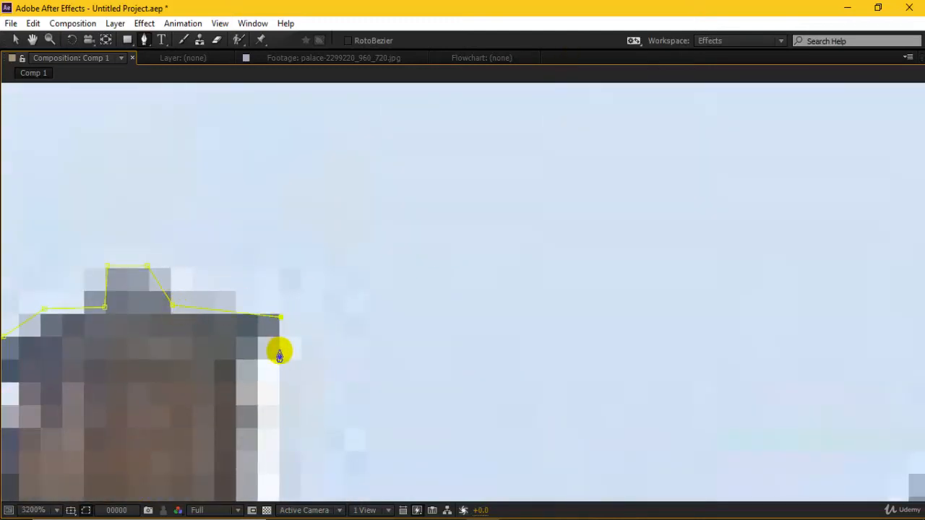
{"action": "scroll", "coordinate": [281, 354], "scroll_direction": "down", "scroll_amount": 2}
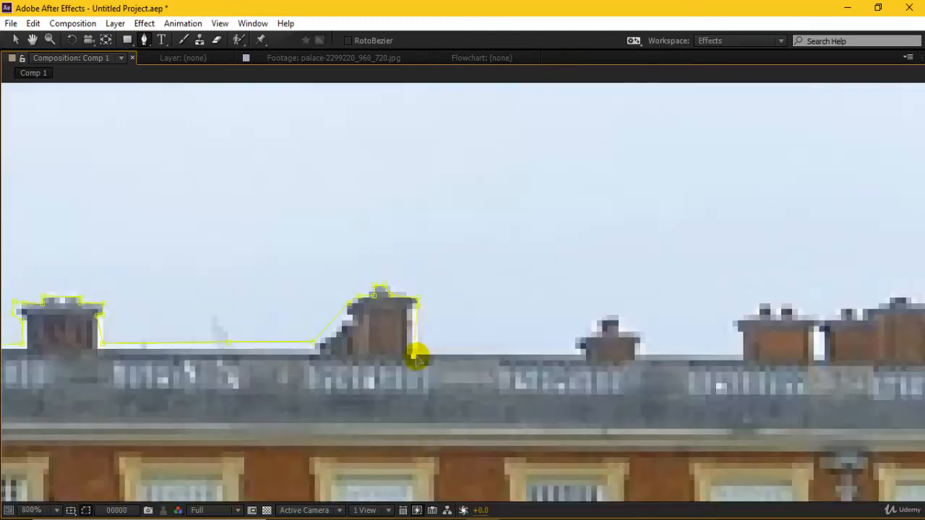
Continue the mask path along the balustrade and around the small fifth chimney with its single pot.
{"action": "left_click", "coordinate": [578, 352]}
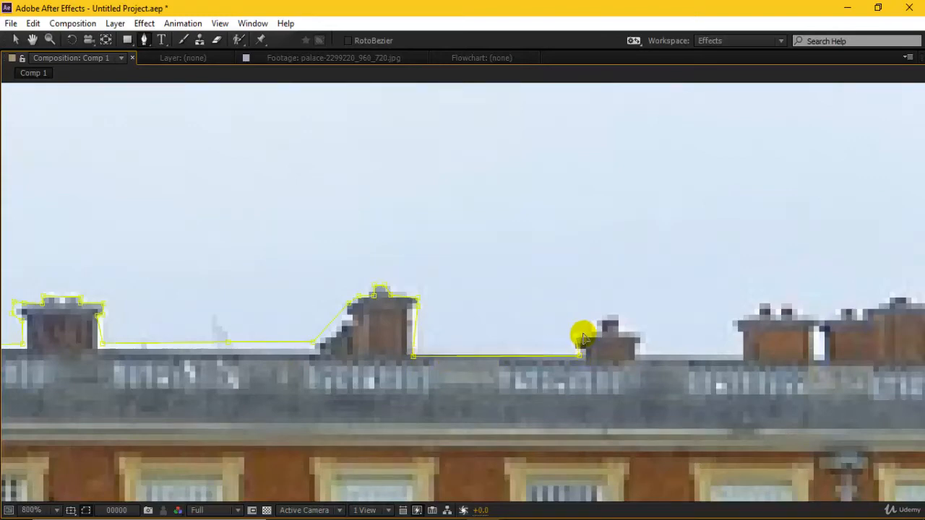
{"action": "left_click", "coordinate": [593, 330]}
{"action": "left_click", "coordinate": [594, 319]}
{"action": "left_click", "coordinate": [610, 320]}
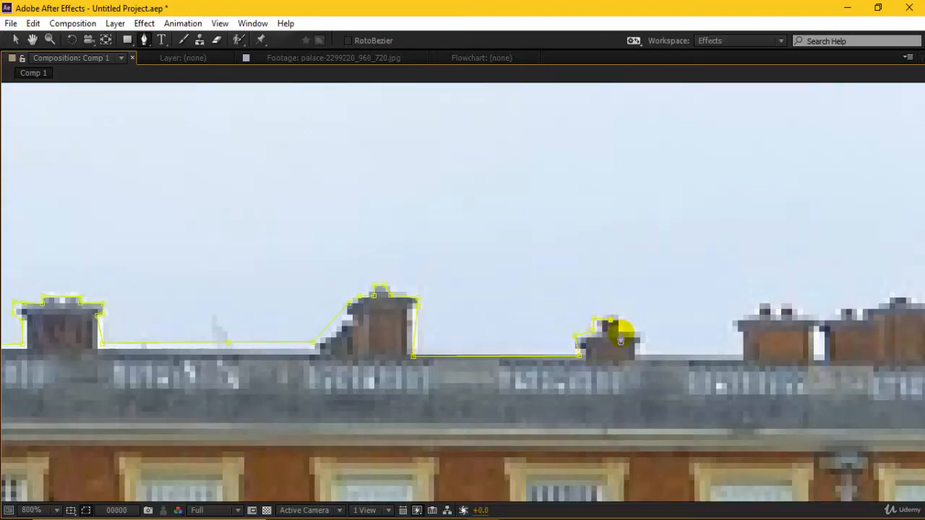
{"action": "left_click", "coordinate": [620, 334]}
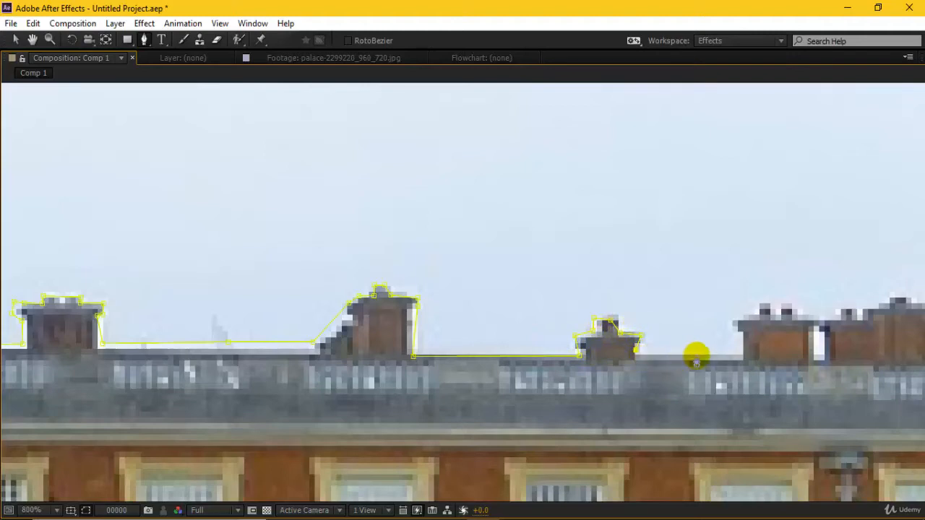
Follow the balustrade to the sixth chimney and trace around its cap and two pots down into the narrow gap beyond.
{"action": "left_click", "coordinate": [730, 324]}
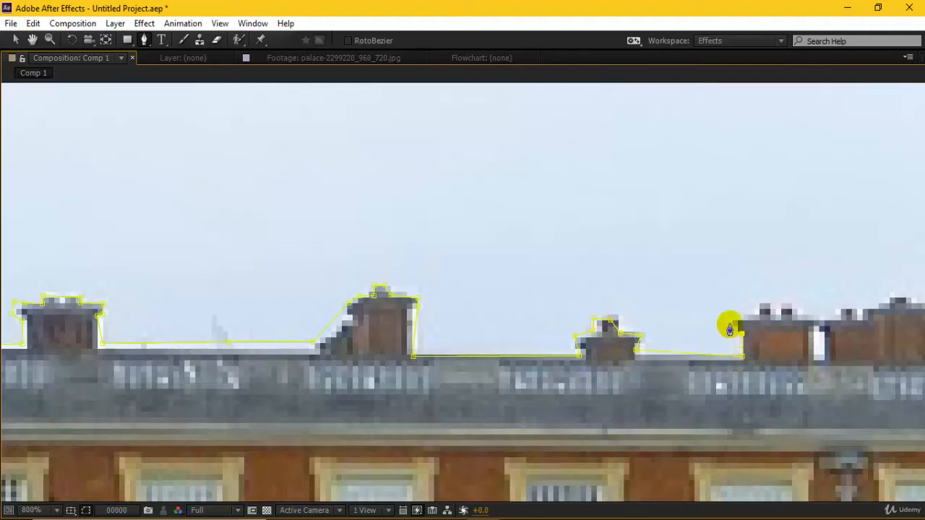
{"action": "left_click", "coordinate": [758, 297]}
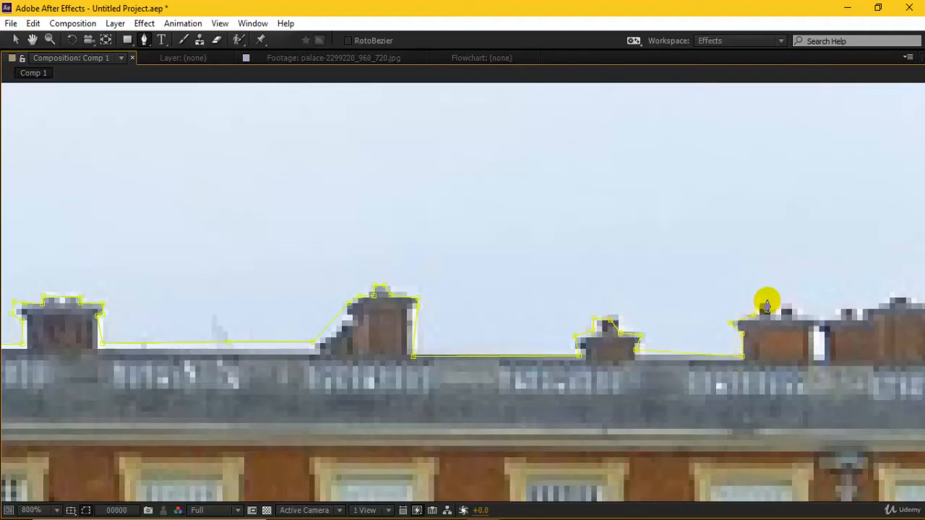
{"action": "left_click_drag", "start_coordinate": [785, 306], "coordinate": [483, 306]}
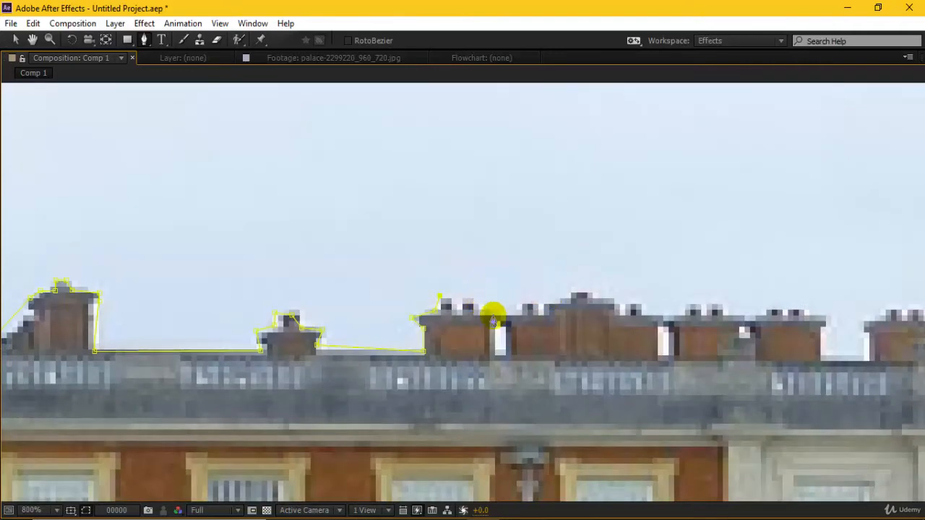
{"action": "left_click", "coordinate": [475, 299]}
{"action": "left_click", "coordinate": [478, 312]}
{"action": "left_click", "coordinate": [504, 316]}
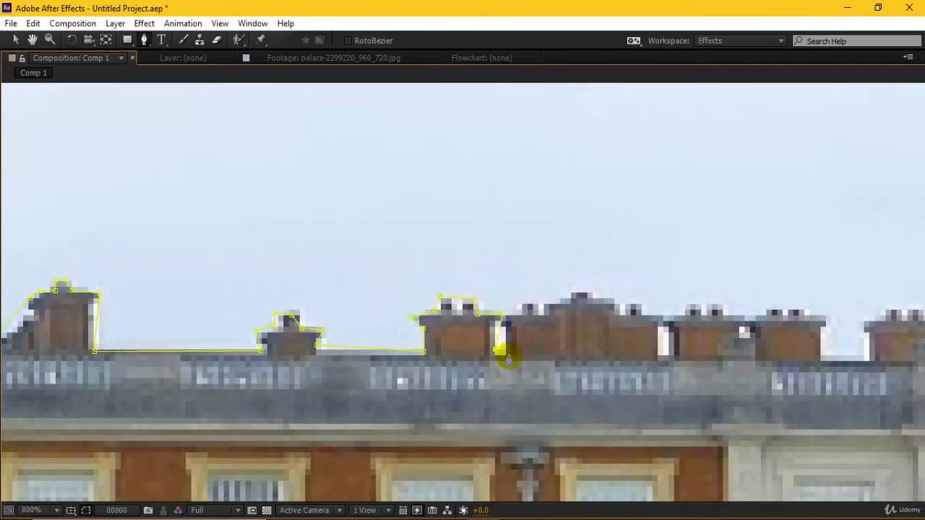
{"action": "left_click", "coordinate": [508, 356]}
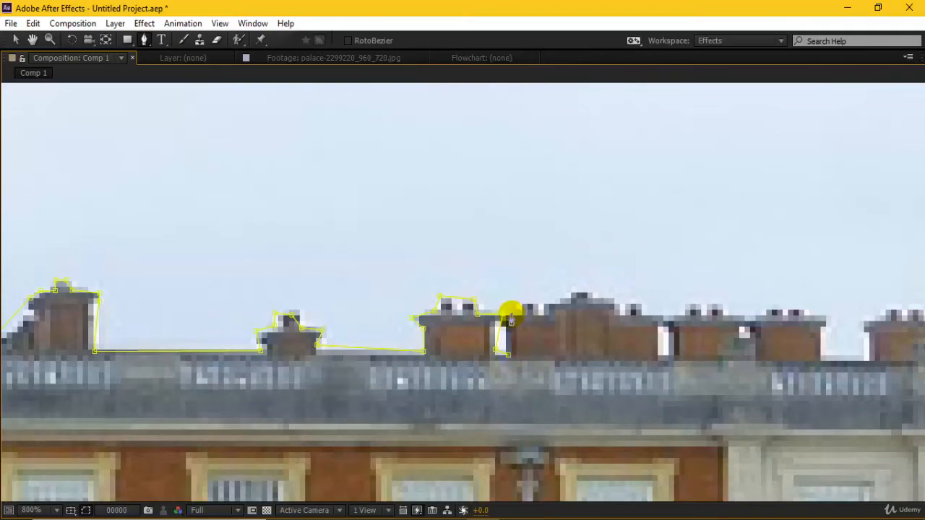
Run the mask path out of the gap and across the tops of the adjoining chimneys to the end of that group.
{"action": "left_click", "coordinate": [510, 313]}
{"action": "left_click", "coordinate": [533, 310]}
{"action": "left_click", "coordinate": [541, 295]}
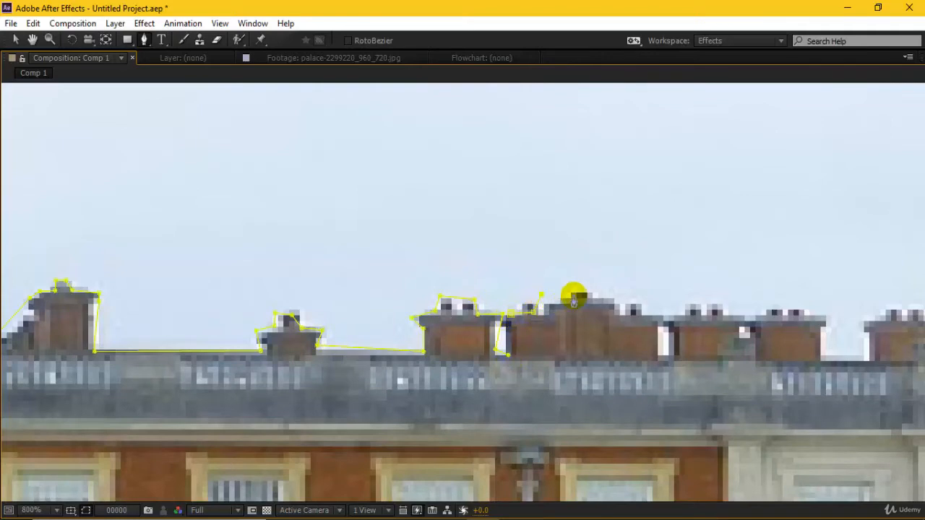
{"action": "left_click", "coordinate": [576, 295]}
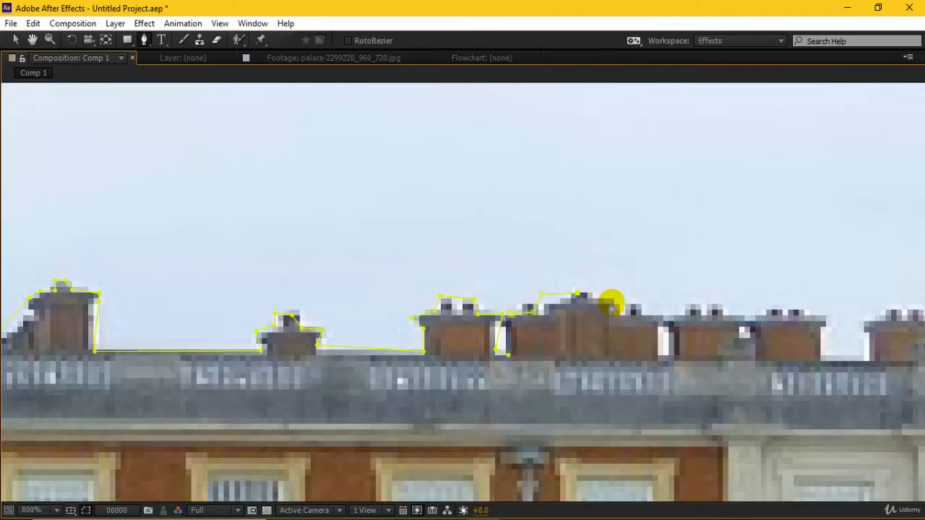
{"action": "left_click", "coordinate": [611, 303]}
{"action": "left_click", "coordinate": [657, 310]}
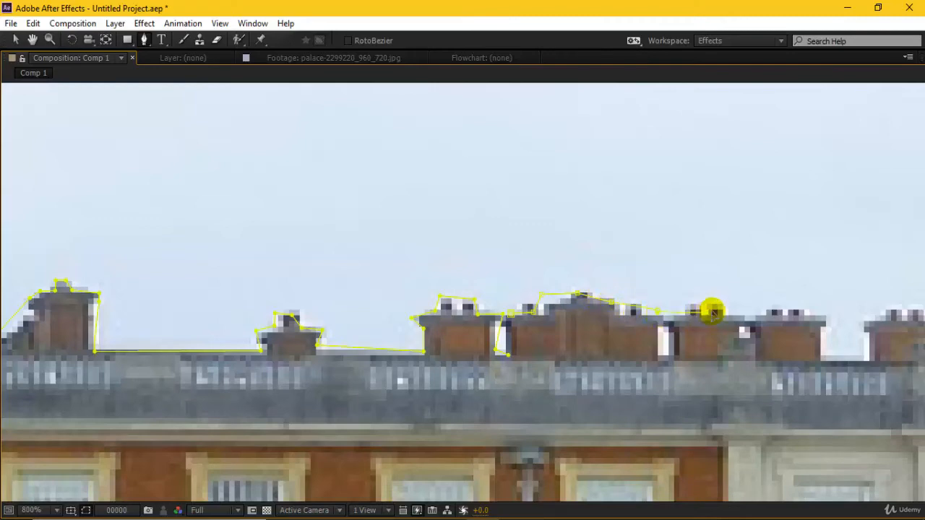
{"action": "left_click", "coordinate": [710, 312]}
{"action": "left_click_drag", "start_coordinate": [711, 313], "coordinate": [310, 335]}
{"action": "left_click", "coordinate": [382, 356]}
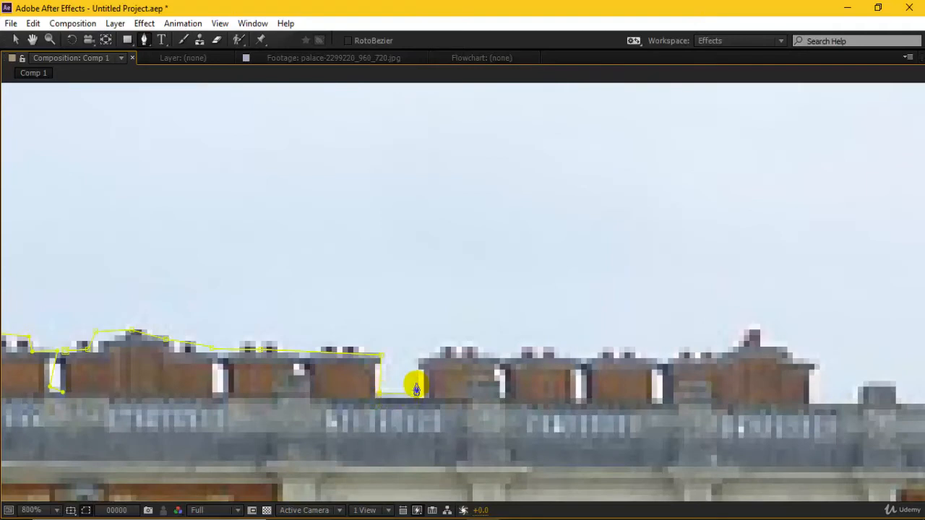
Carry the mask path through the wide gap and straight across the caps of the next chimney group to its far end.
{"action": "left_click", "coordinate": [420, 358]}
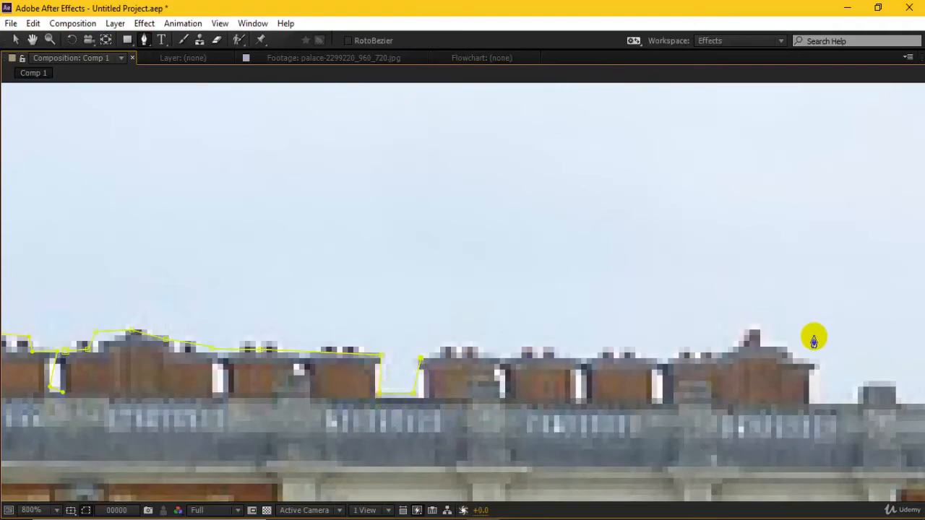
{"action": "left_click_drag", "start_coordinate": [817, 371], "coordinate": [499, 375]}
{"action": "left_click", "coordinate": [466, 357]}
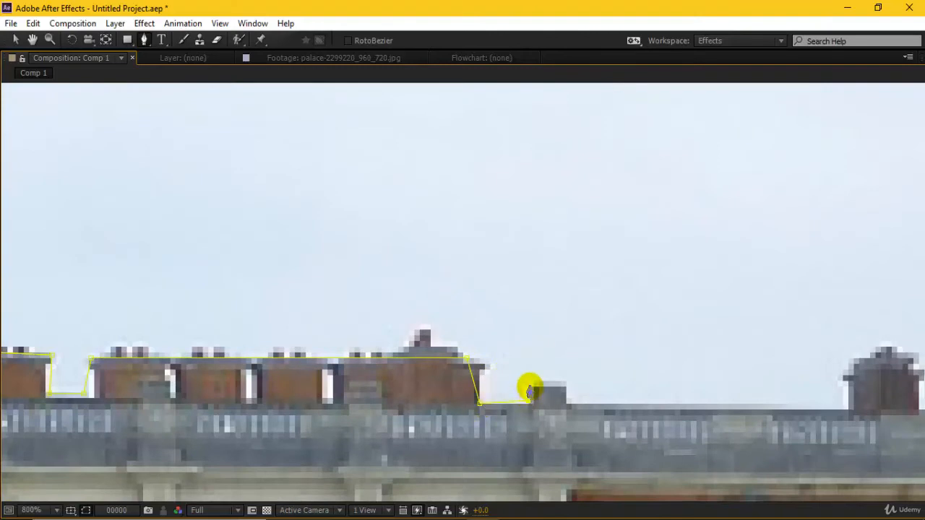
Trace the mask path around the low stone block standing on the balustrade past the chimney group.
{"action": "left_click", "coordinate": [529, 385]}
{"action": "left_click", "coordinate": [566, 378]}
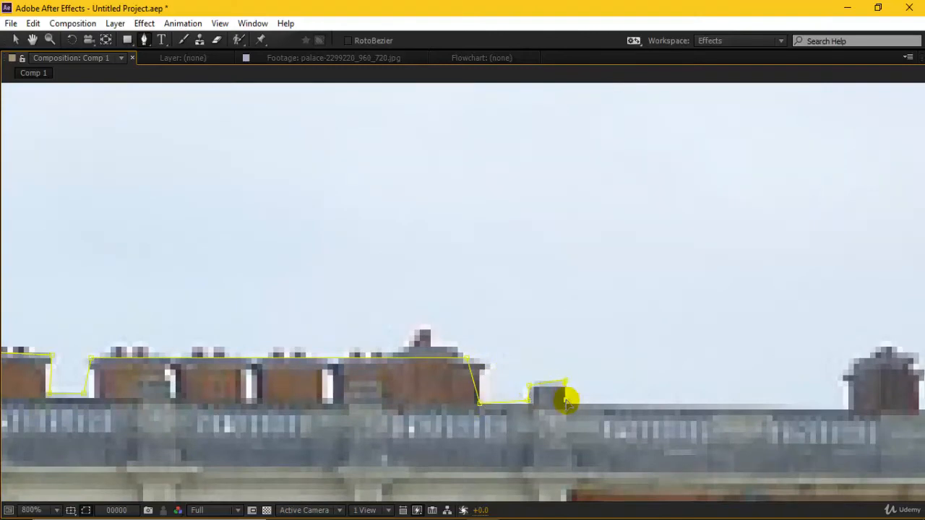
{"action": "left_click_drag", "start_coordinate": [762, 385], "coordinate": [462, 406]}
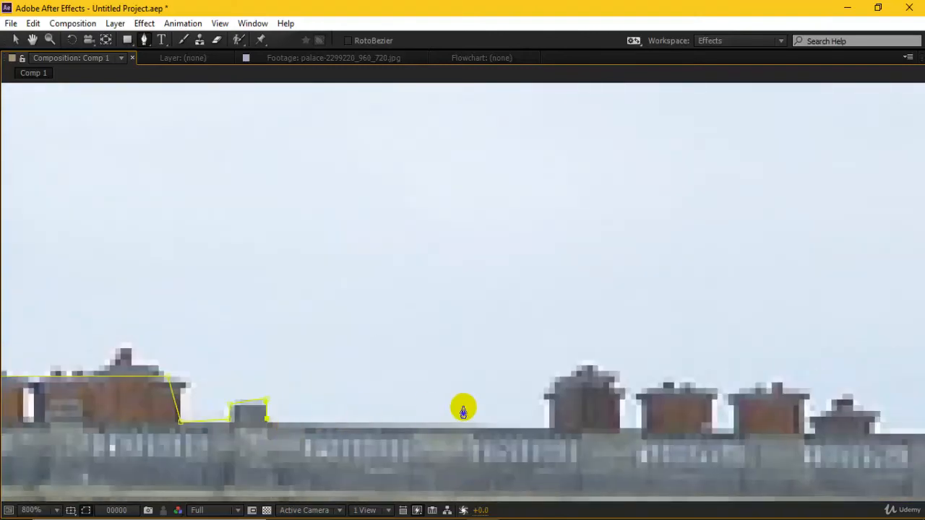
Extend the mask path along the balustrade and loosely around the dark, round-topped chimney after the stone block.
{"action": "left_click", "coordinate": [551, 396]}
{"action": "left_click", "coordinate": [538, 401]}
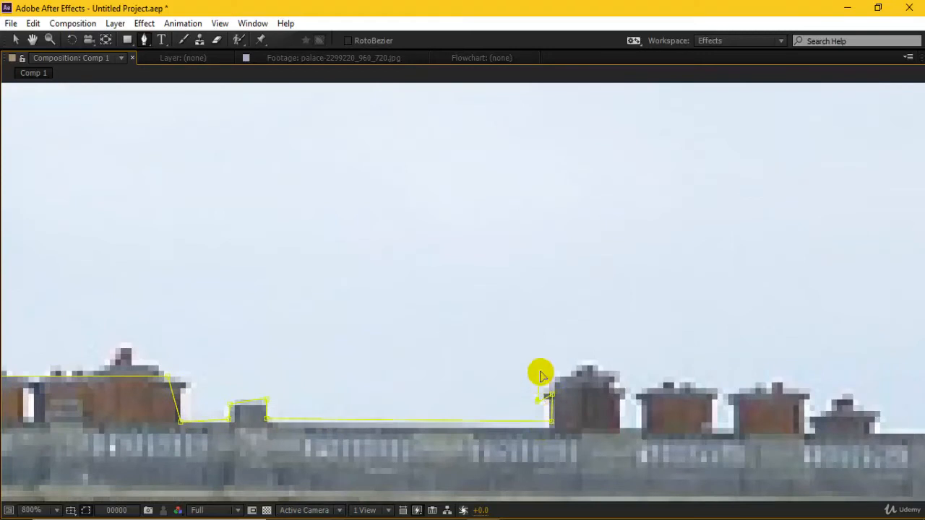
{"action": "left_click", "coordinate": [539, 371]}
{"action": "left_click", "coordinate": [613, 365]}
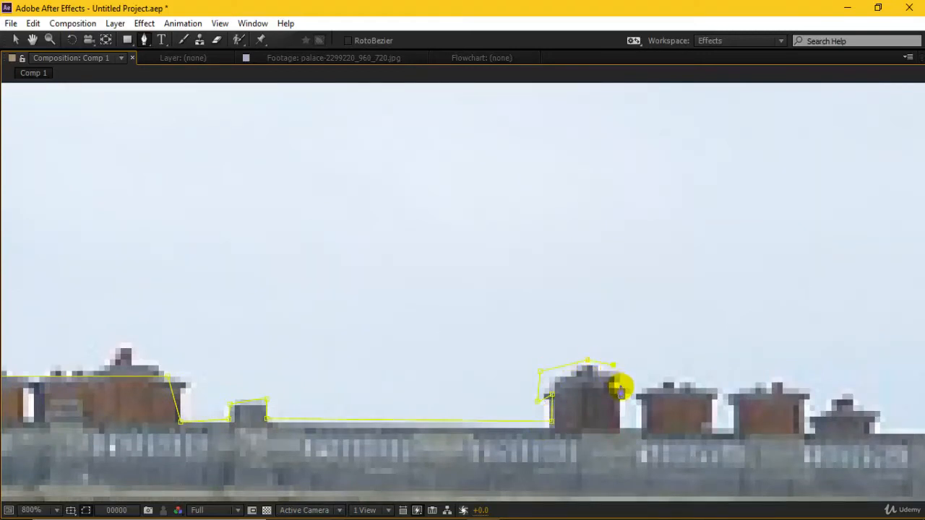
{"action": "left_click", "coordinate": [623, 390]}
Continue the mask path across the tops of the next two brick chimneys and over the small chimney beside them.
{"action": "left_click", "coordinate": [705, 380]}
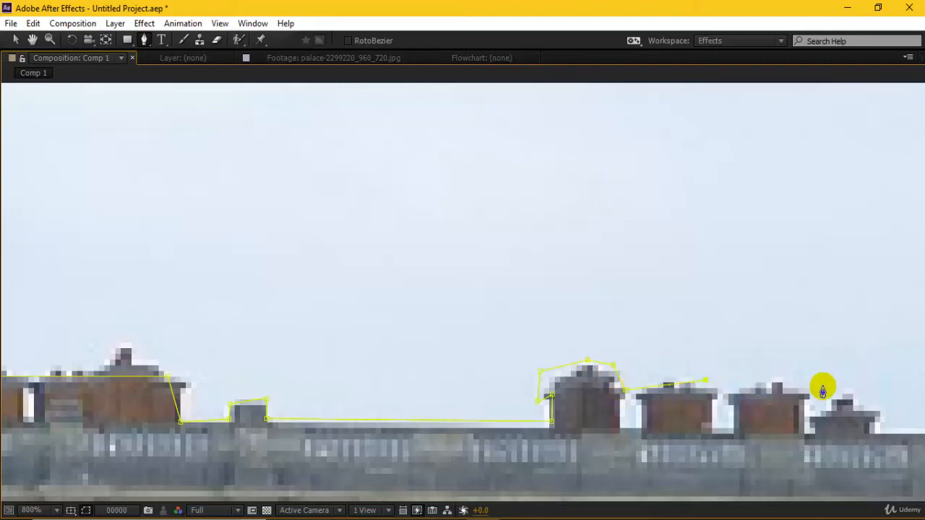
{"action": "left_click", "coordinate": [810, 395]}
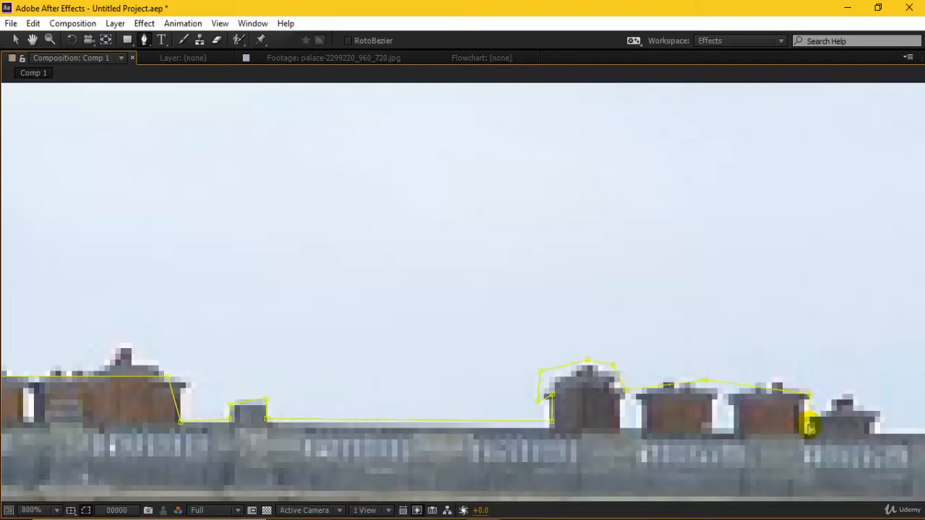
{"action": "left_click", "coordinate": [808, 424]}
{"action": "left_click", "coordinate": [822, 412]}
{"action": "left_click", "coordinate": [831, 398]}
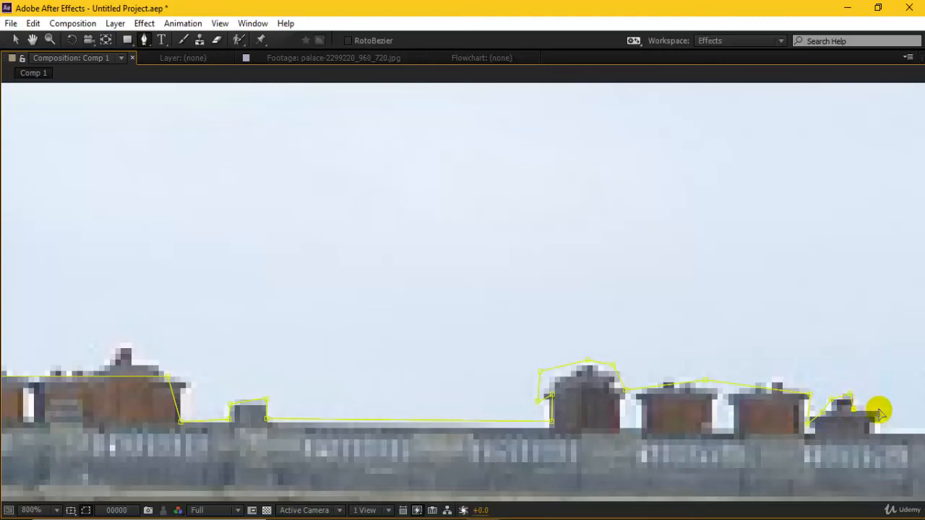
{"action": "scroll", "coordinate": [223, 441], "scroll_direction": "down", "scroll_amount": 3}
{"action": "scroll", "coordinate": [434, 239], "scroll_direction": "down", "scroll_amount": 2}
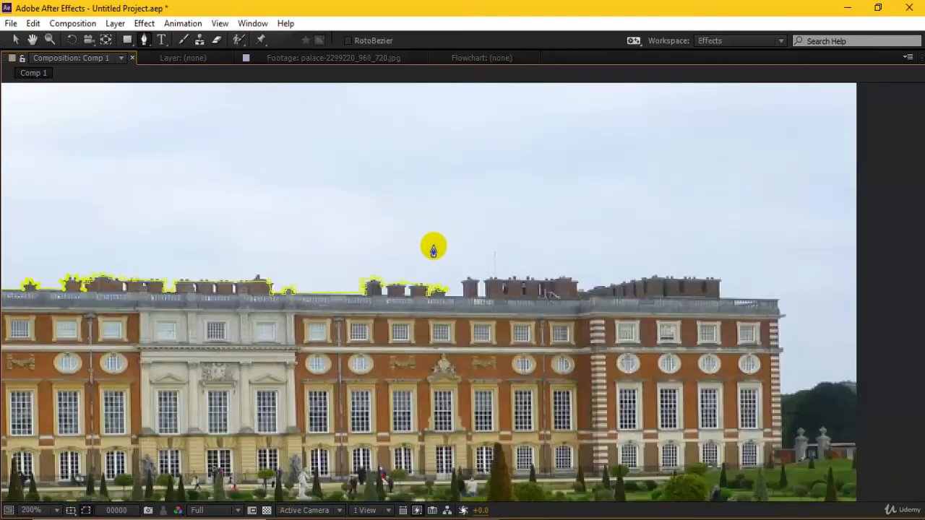
Continue the mask path along the balustrade and around the free-standing brick chimney, over its cap and down its far side.
{"action": "scroll", "coordinate": [434, 250], "scroll_direction": "up", "scroll_amount": 4}
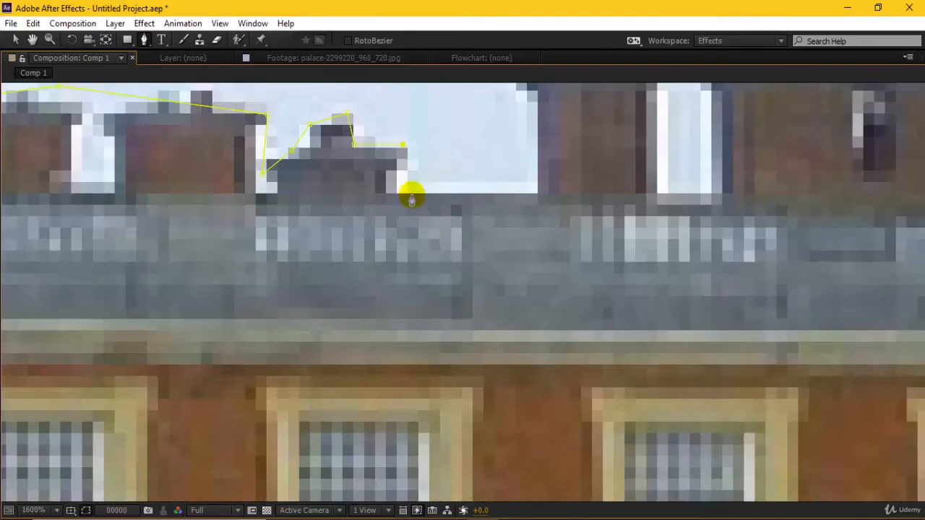
{"action": "scroll", "coordinate": [406, 190], "scroll_direction": "down", "scroll_amount": 5}
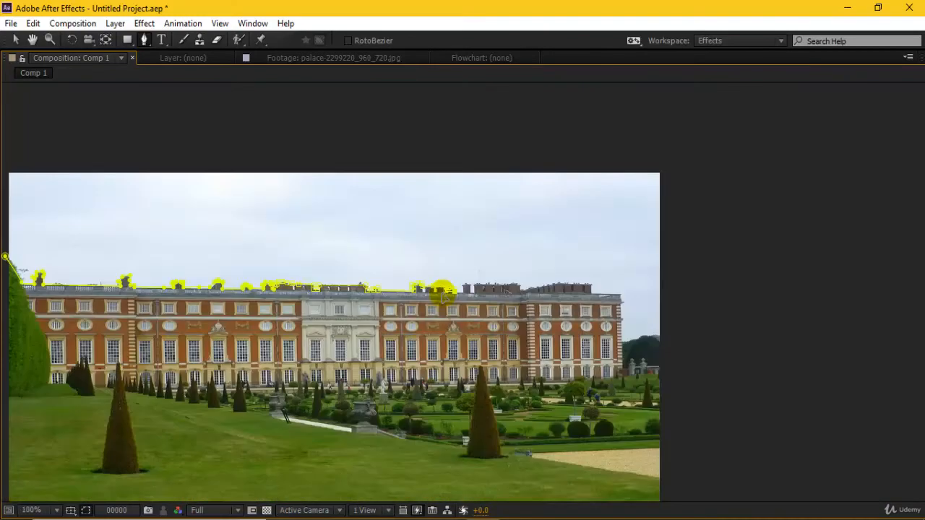
{"action": "scroll", "coordinate": [414, 282], "scroll_direction": "up", "scroll_amount": 2}
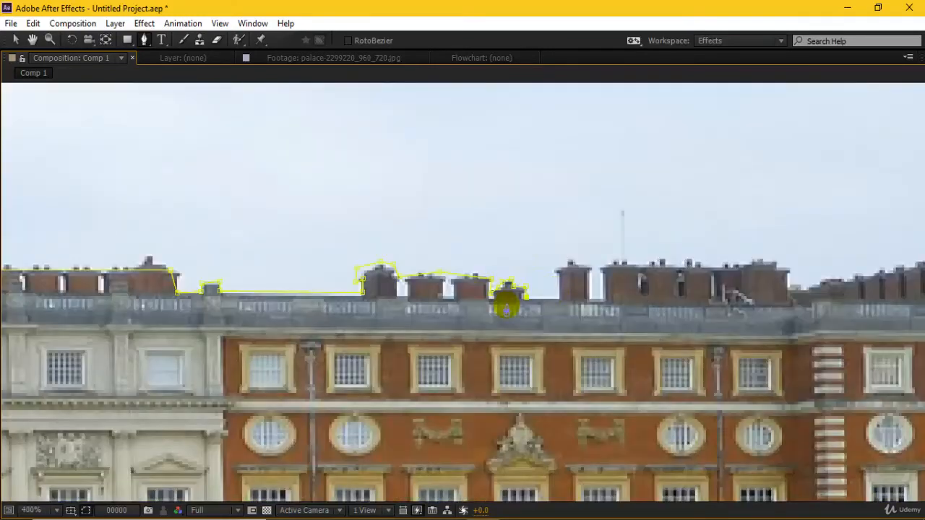
{"action": "scroll", "coordinate": [538, 312], "scroll_direction": "up", "scroll_amount": 1}
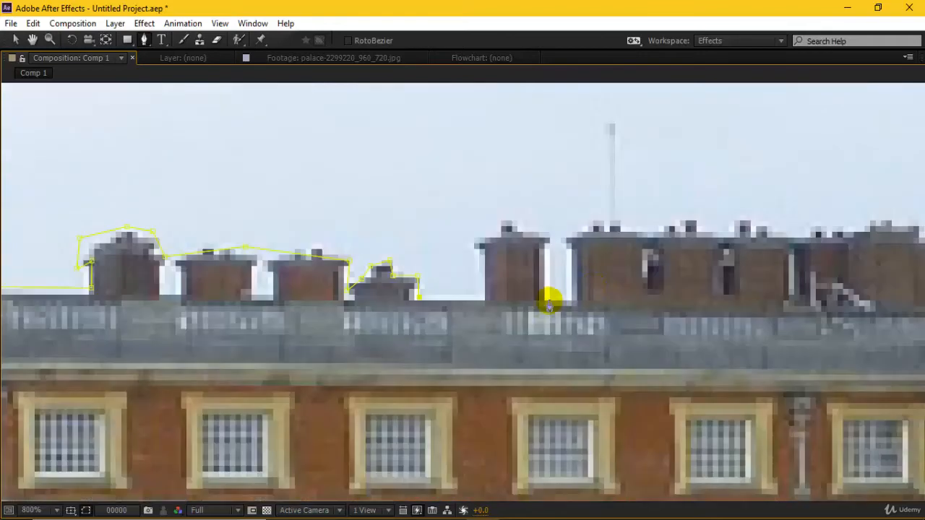
{"action": "left_click", "coordinate": [483, 297]}
{"action": "left_click", "coordinate": [483, 250]}
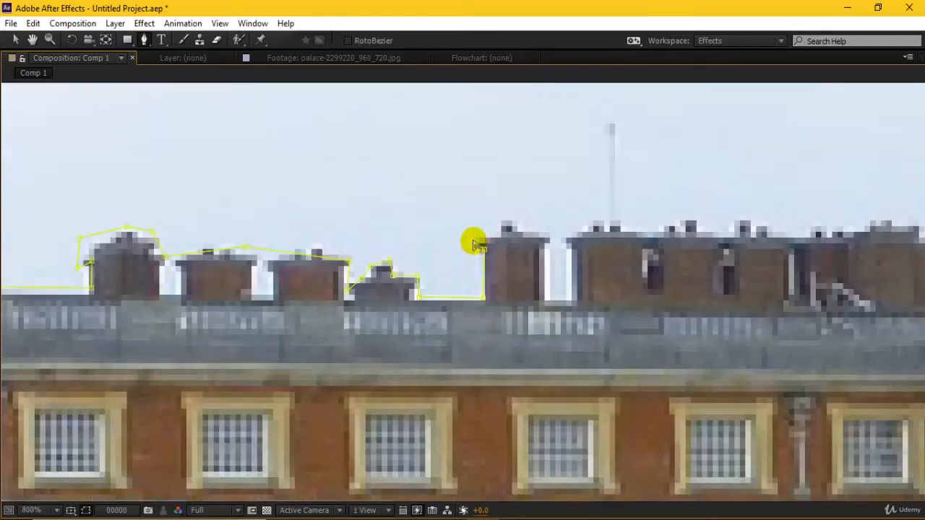
{"action": "left_click", "coordinate": [505, 229]}
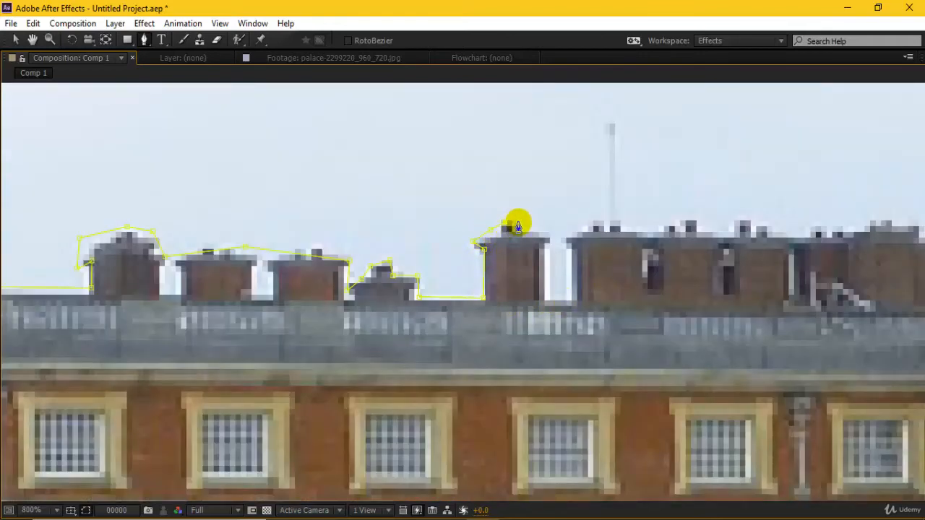
{"action": "left_click", "coordinate": [551, 233]}
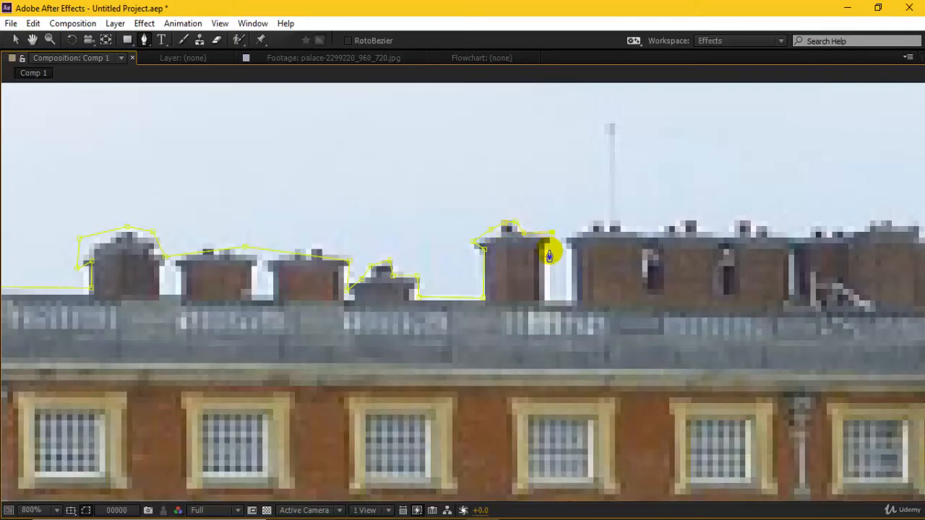
{"action": "left_click", "coordinate": [549, 250]}
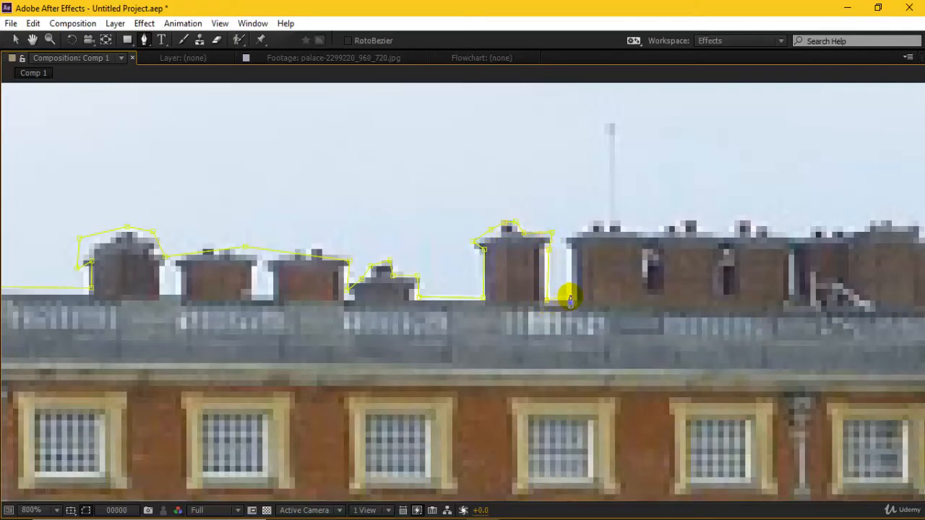
Carry the mask path through the narrow gap, over the long chimney block beside the antenna, and down its far end.
{"action": "left_click", "coordinate": [569, 296]}
{"action": "left_click", "coordinate": [567, 239]}
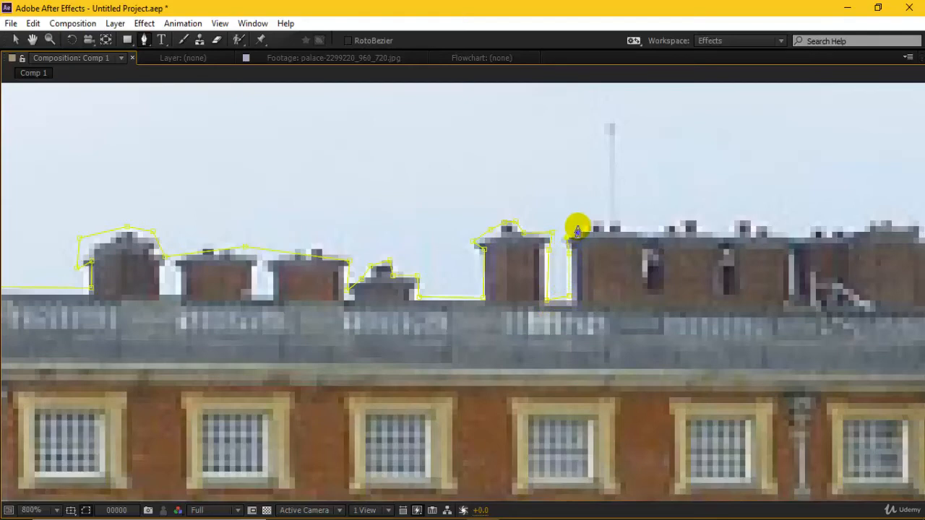
{"action": "left_click", "coordinate": [578, 229]}
{"action": "left_click", "coordinate": [599, 222]}
{"action": "left_click", "coordinate": [620, 223]}
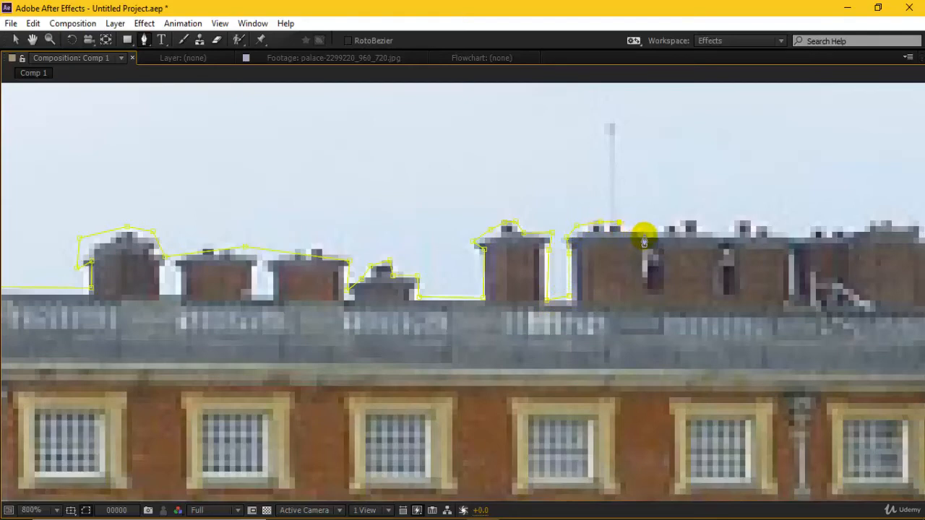
{"action": "left_click_drag", "start_coordinate": [740, 200], "coordinate": [451, 304]}
{"action": "left_click", "coordinate": [550, 303]}
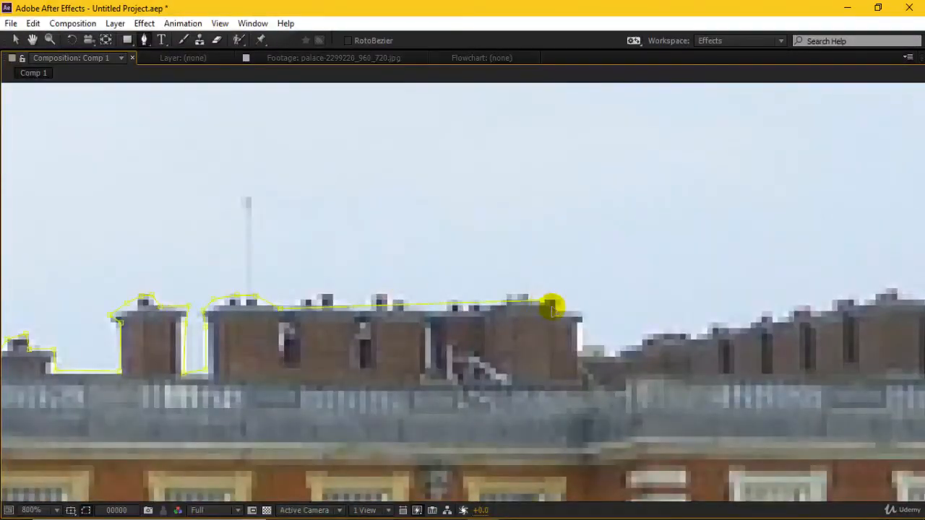
{"action": "left_click", "coordinate": [588, 316]}
{"action": "left_click", "coordinate": [584, 354]}
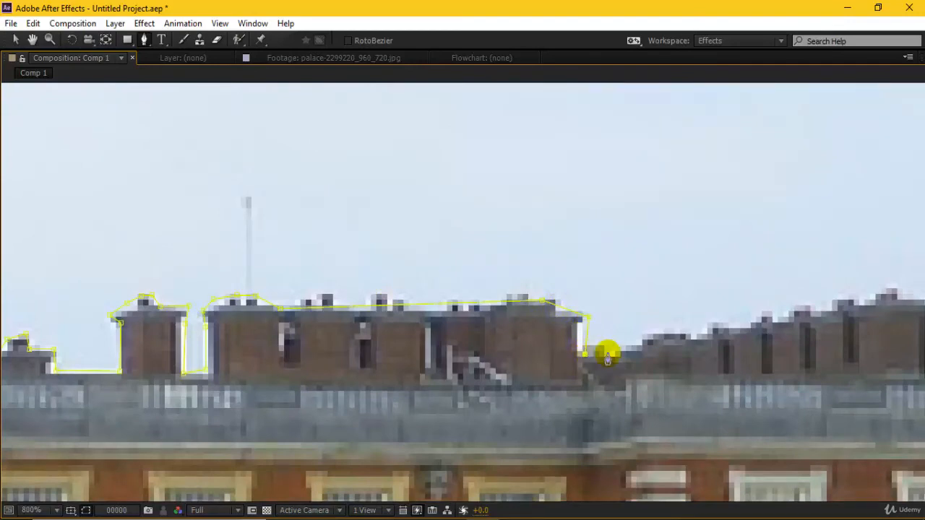
Trace the mask path up the rising row of chimneys and straight across the caps to the end of the last block.
{"action": "left_click", "coordinate": [673, 337]}
{"action": "left_click_drag", "start_coordinate": [712, 306], "coordinate": [443, 325]}
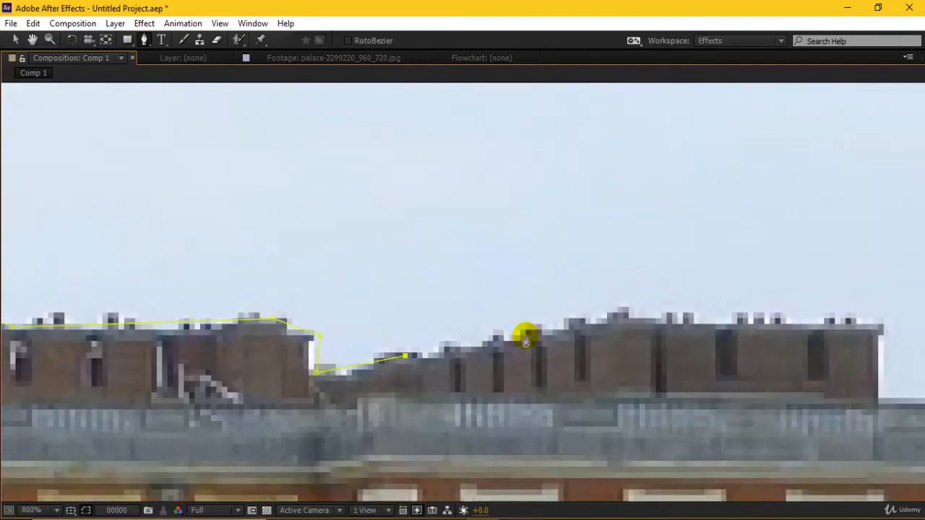
{"action": "left_click", "coordinate": [526, 334]}
{"action": "left_click", "coordinate": [622, 314]}
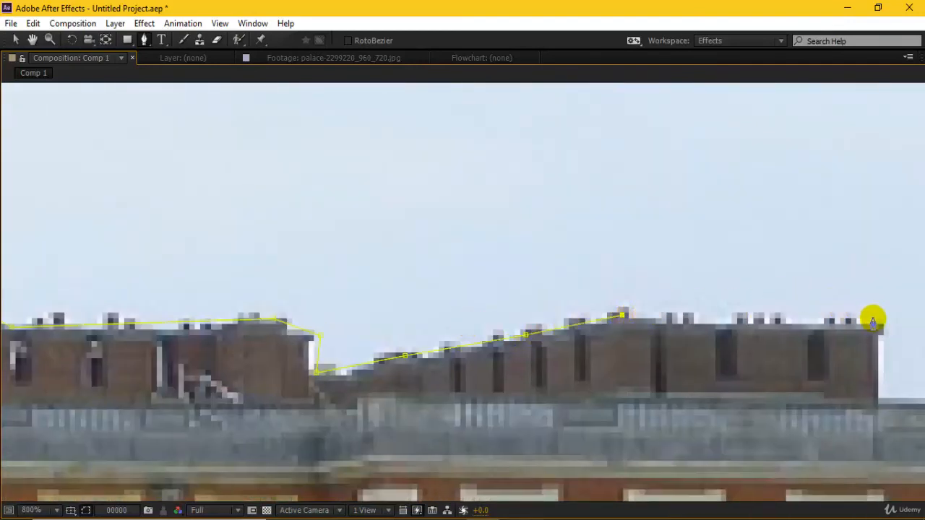
{"action": "left_click_drag", "start_coordinate": [882, 321], "coordinate": [495, 355]}
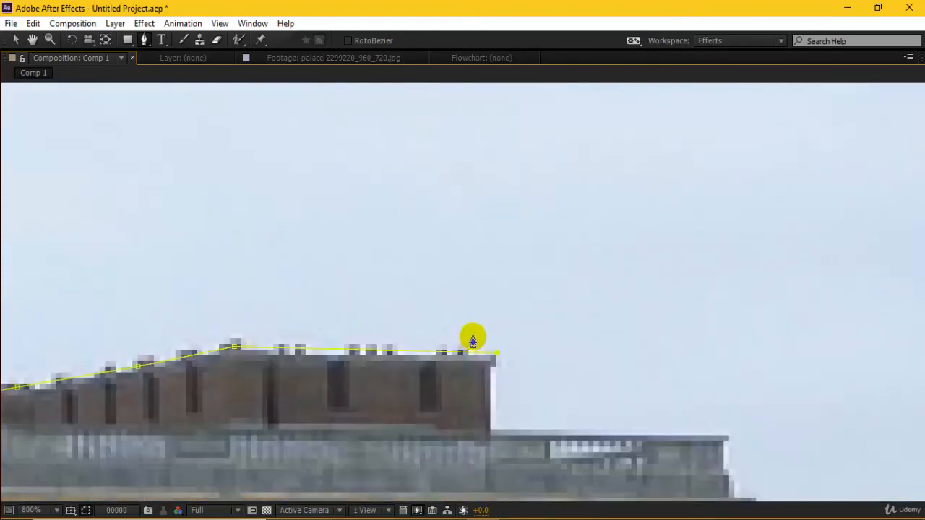
Drop the mask path down the end of the last chimney block and follow the balustrade to the building's outer corner.
{"action": "left_click", "coordinate": [492, 431]}
{"action": "left_click", "coordinate": [726, 437]}
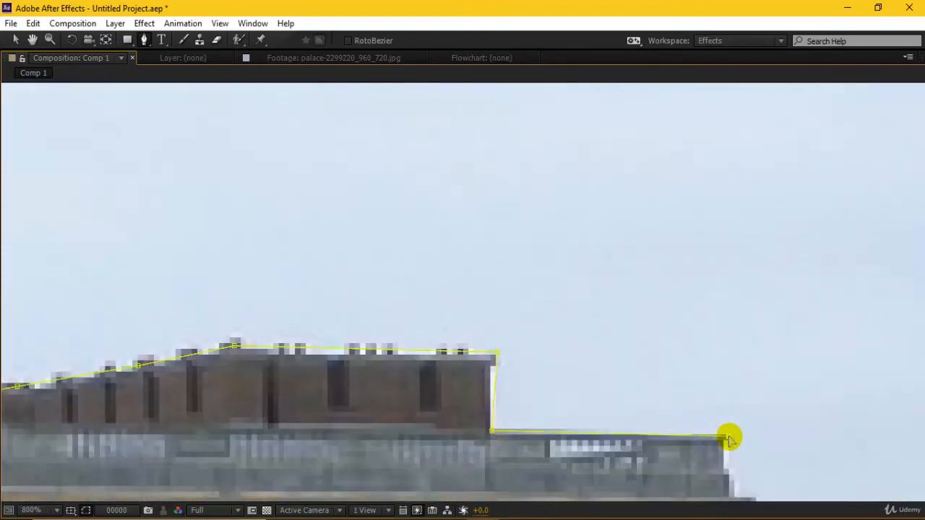
{"action": "left_click_drag", "start_coordinate": [726, 436], "coordinate": [611, 260]}
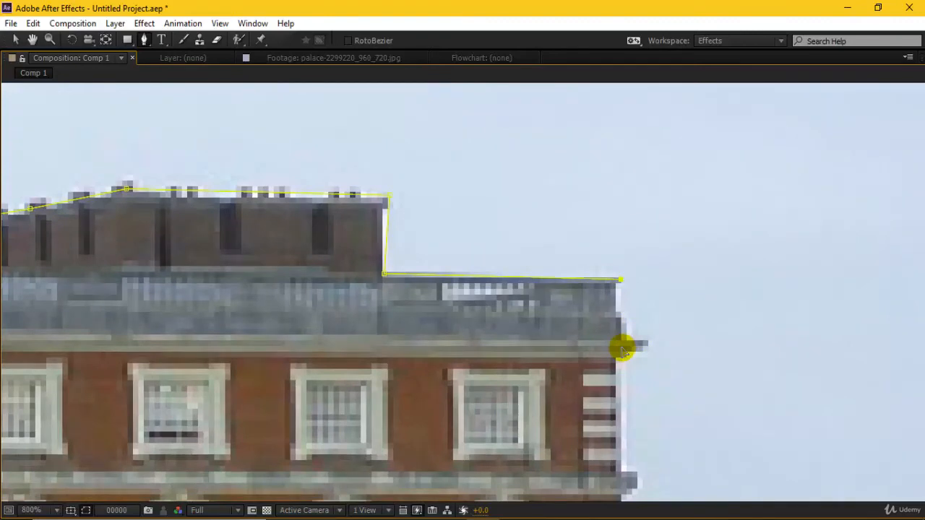
Trace the mask path down the building's side wall, around the projecting cornice and the smaller ledge below it.
{"action": "left_click_drag", "start_coordinate": [622, 346], "coordinate": [645, 341]}
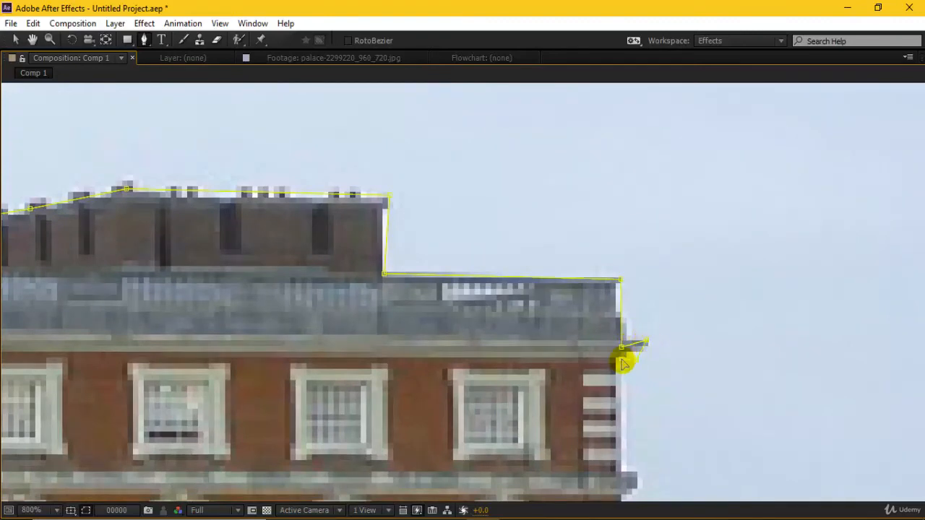
{"action": "left_click", "coordinate": [623, 359]}
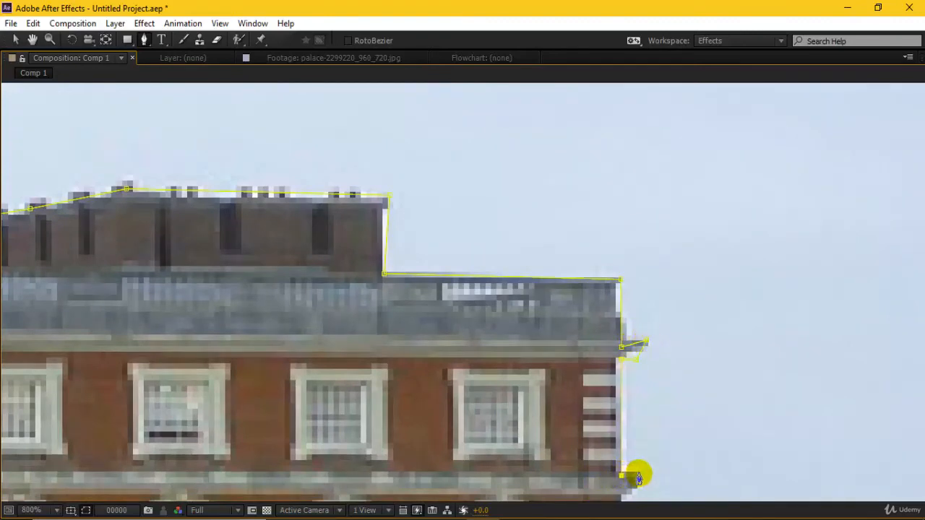
{"action": "left_click", "coordinate": [638, 474]}
{"action": "left_click_drag", "start_coordinate": [639, 343], "coordinate": [610, 196]}
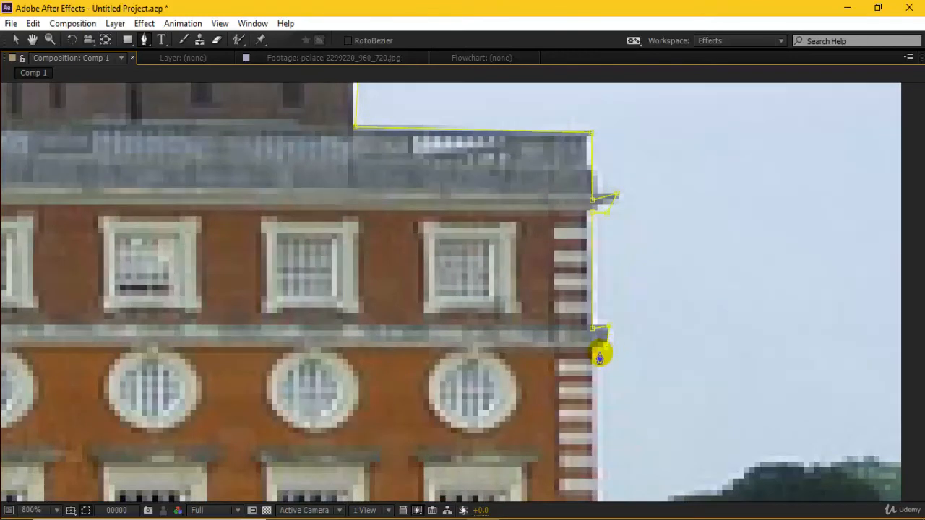
{"action": "scroll", "coordinate": [599, 362], "scroll_direction": "down", "scroll_amount": 4}
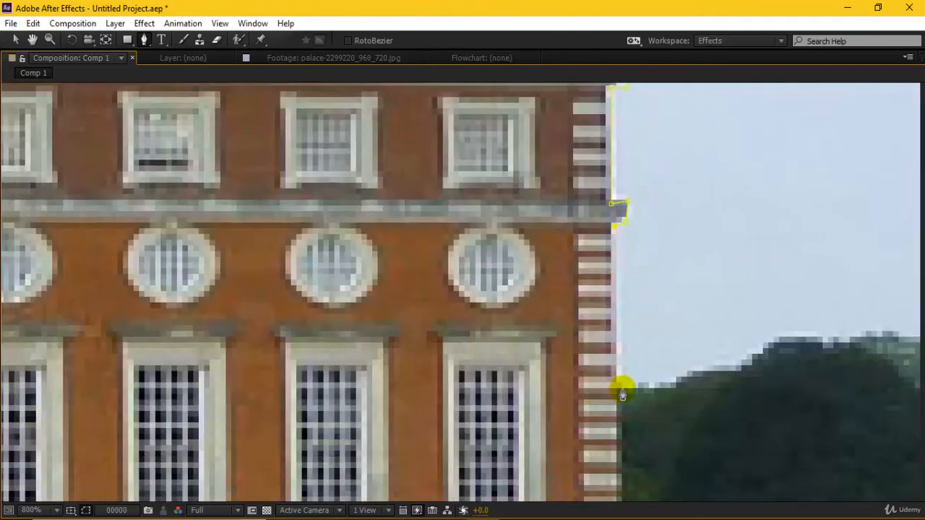
Continue the mask path down the wall to the trees and along the treetops towards the image's right edge.
{"action": "left_click", "coordinate": [621, 388]}
{"action": "left_click", "coordinate": [670, 383]}
{"action": "left_click", "coordinate": [681, 371]}
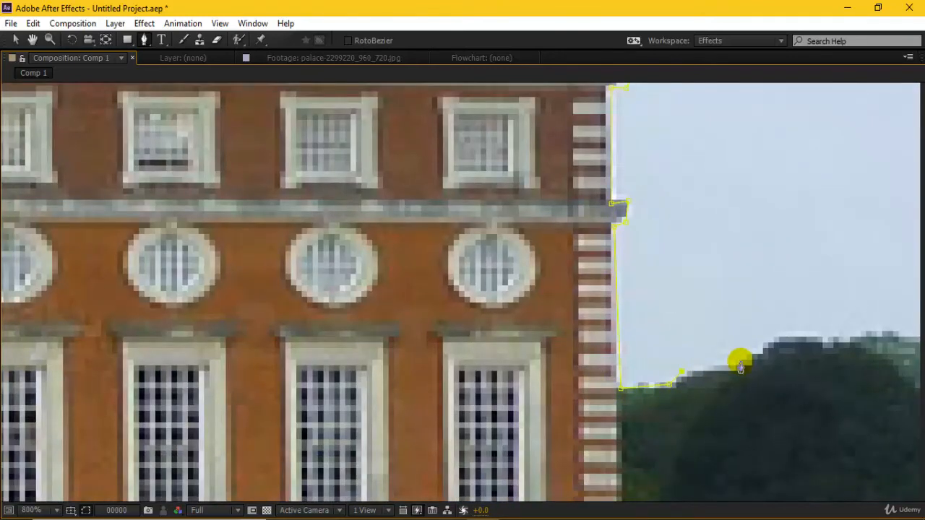
{"action": "left_click", "coordinate": [737, 367]}
{"action": "left_click_drag", "start_coordinate": [839, 309], "coordinate": [469, 336]}
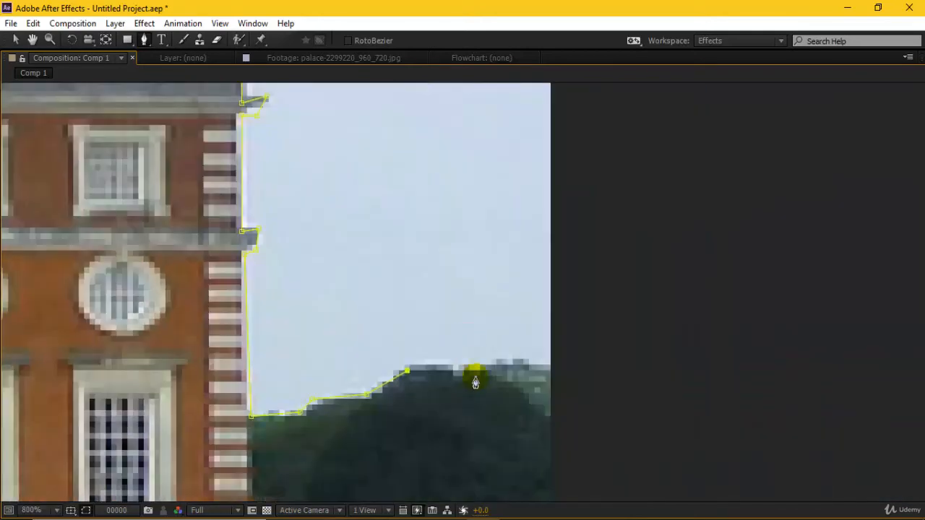
{"action": "left_click", "coordinate": [472, 368]}
Take the mask path outside the image, up past its right edge and around to above the sky.
{"action": "key", "text": "comma"}
{"action": "key", "text": "comma"}
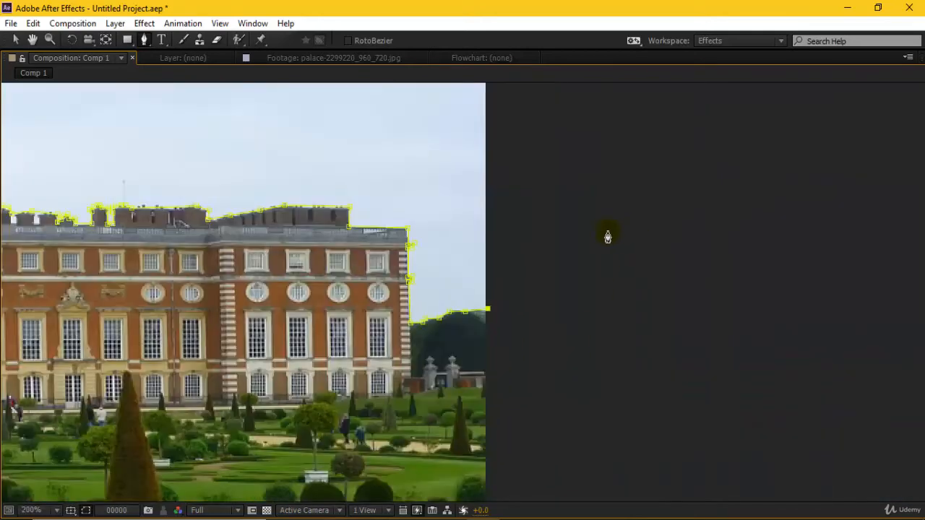
{"action": "left_click", "coordinate": [536, 160]}
{"action": "left_click_drag", "start_coordinate": [537, 161], "coordinate": [522, 373]}
{"action": "left_click", "coordinate": [544, 182]}
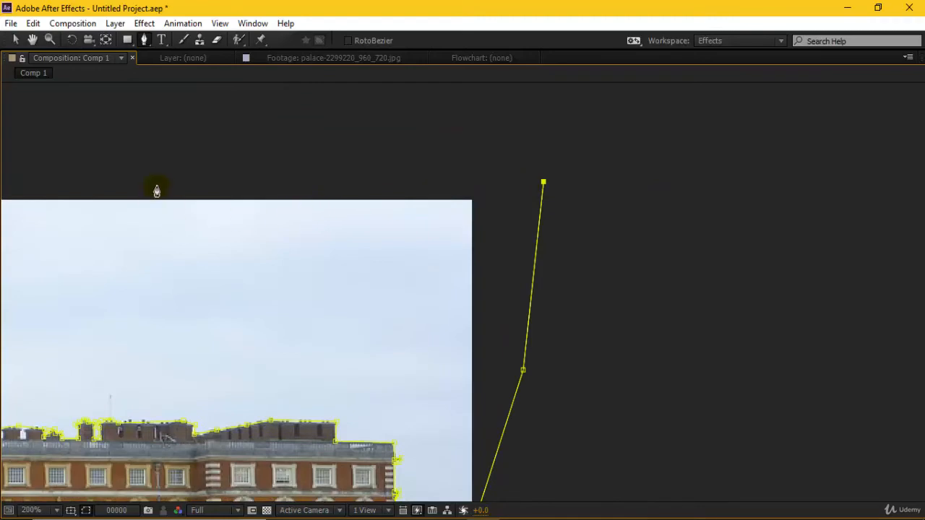
{"action": "left_click", "coordinate": [166, 164]}
Run the mask path above the image to beyond its left edge and down towards the starting point at the hedge.
{"action": "left_click_drag", "start_coordinate": [91, 193], "coordinate": [733, 2]}
{"action": "left_click_drag", "start_coordinate": [72, 144], "coordinate": [419, 316]}
{"action": "left_click", "coordinate": [604, 120]}
{"action": "left_click", "coordinate": [149, 124]}
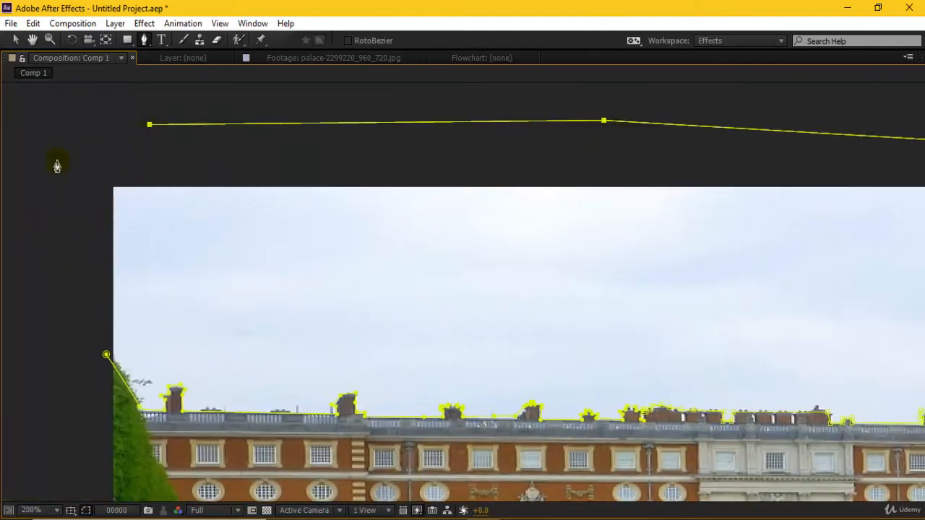
{"action": "left_click", "coordinate": [60, 335]}
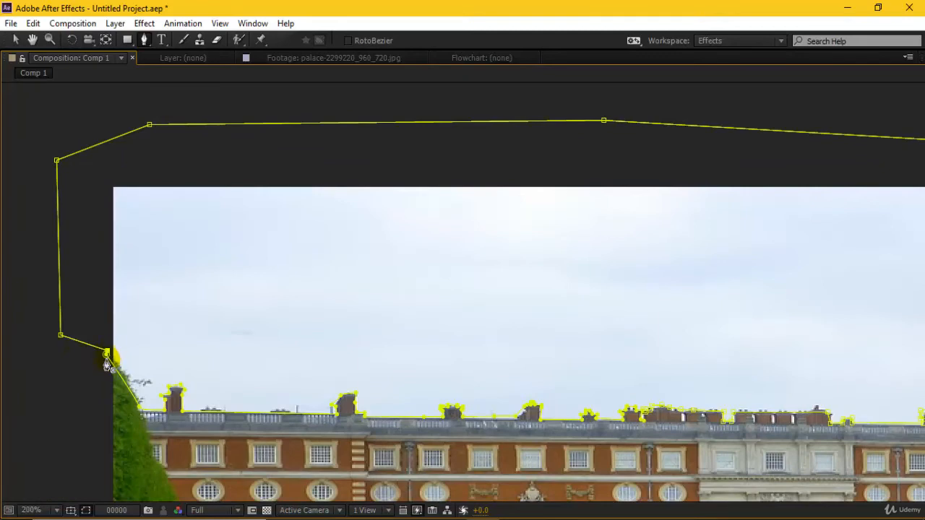
Try to join the end of the mask path to its starting point, placing the points close to the hedge's tip.
{"action": "left_click_drag", "start_coordinate": [93, 356], "coordinate": [433, 124]}
{"action": "scroll", "coordinate": [426, 126], "scroll_direction": "up", "scroll_amount": 3}
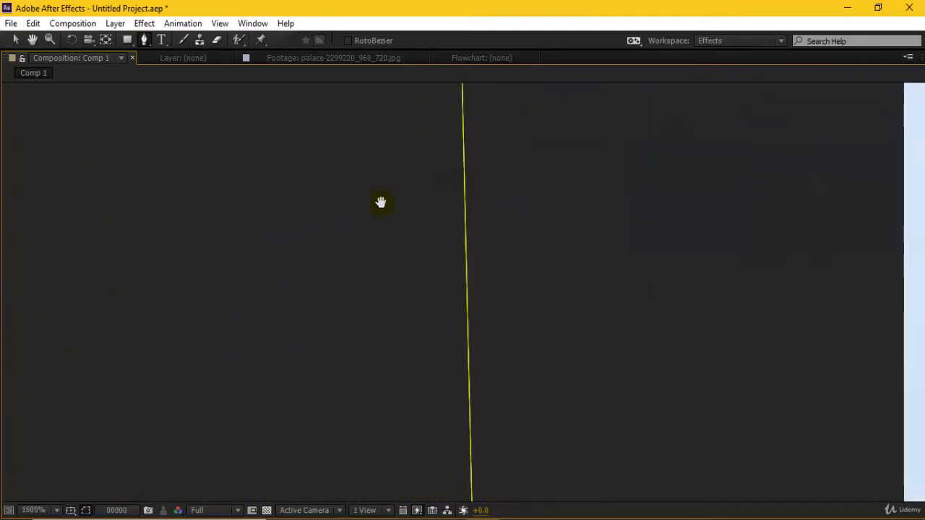
{"action": "left_click_drag", "start_coordinate": [462, 282], "coordinate": [380, 106]}
{"action": "left_click_drag", "start_coordinate": [530, 258], "coordinate": [397, 72]}
{"action": "scroll", "coordinate": [462, 282], "scroll_direction": "down", "scroll_amount": 3}
{"action": "left_click_drag", "start_coordinate": [480, 281], "coordinate": [518, 96]}
{"action": "scroll", "coordinate": [537, 191], "scroll_direction": "up", "scroll_amount": 2}
{"action": "left_click_drag", "start_coordinate": [439, 402], "coordinate": [513, 188]}
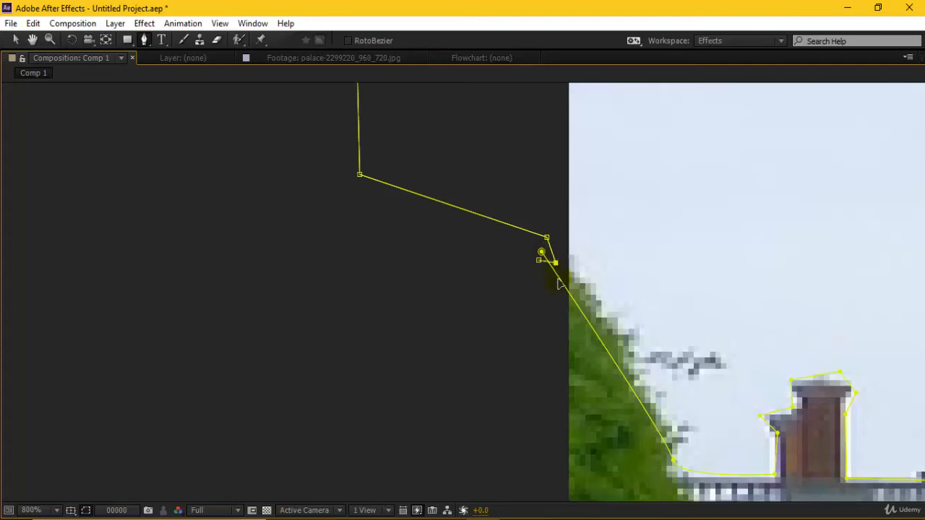
{"action": "left_click_drag", "start_coordinate": [558, 284], "coordinate": [576, 268]}
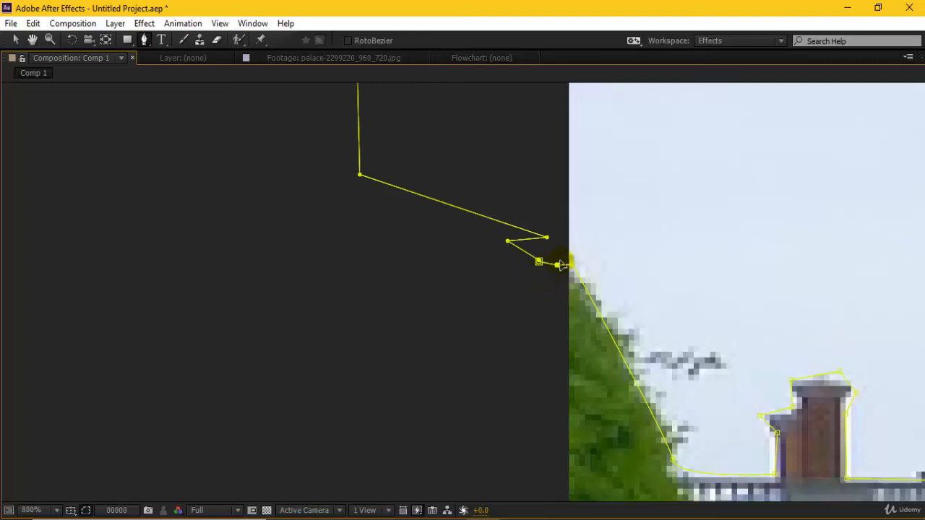
Restore the full panel layout and examine the whole mask outline in both the palace photo's layer view and the composition.
{"action": "scroll", "coordinate": [690, 281], "scroll_direction": "down", "scroll_amount": 2}
{"action": "left_click_drag", "start_coordinate": [689, 281], "coordinate": [443, 312]}
{"action": "key", "text": "grave"}
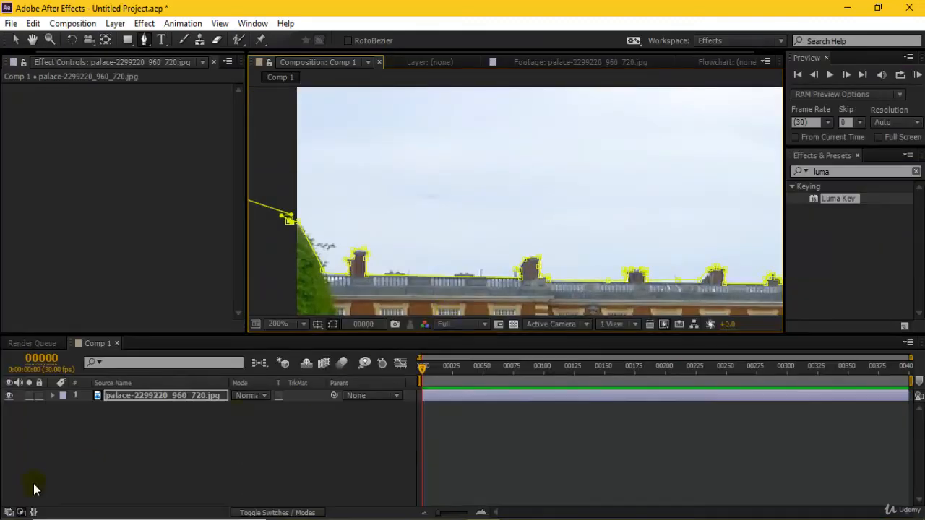
{"action": "double_click", "coordinate": [129, 396]}
{"action": "scroll", "coordinate": [488, 168], "scroll_direction": "down", "scroll_amount": 1}
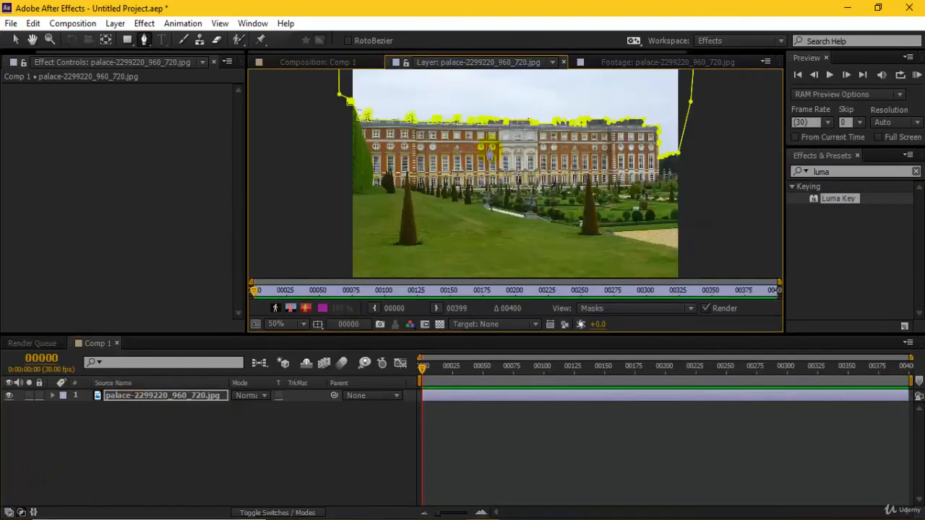
{"action": "left_click", "coordinate": [325, 62]}
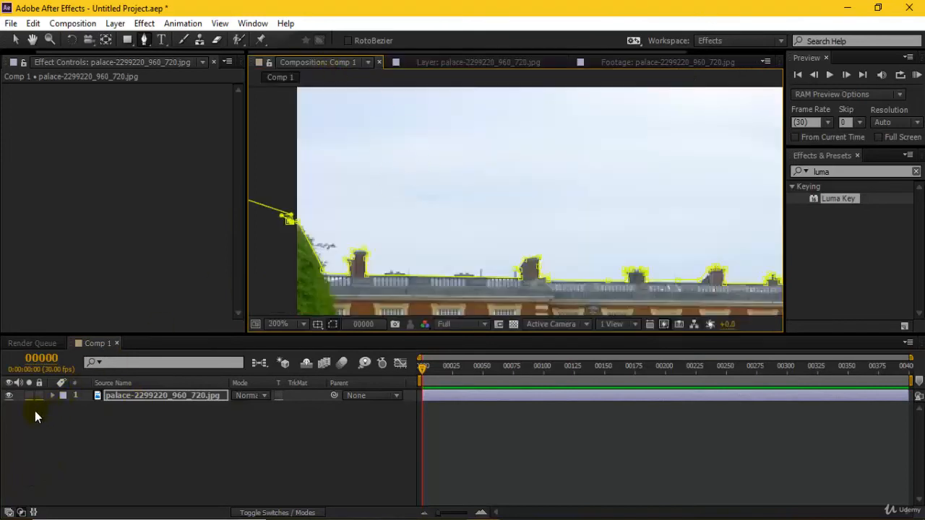
{"action": "left_click", "coordinate": [108, 398]}
{"action": "left_click_drag", "start_coordinate": [329, 219], "coordinate": [374, 210]}
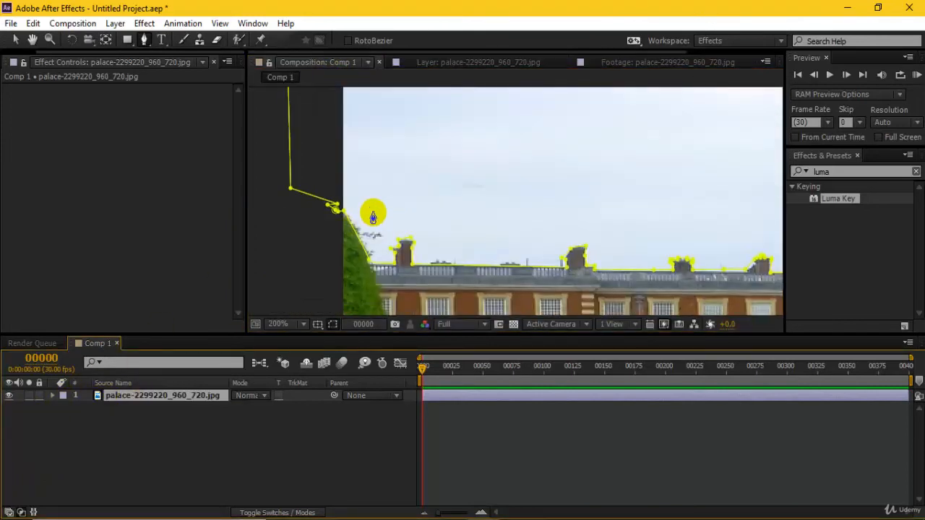
{"action": "double_click", "coordinate": [393, 206]}
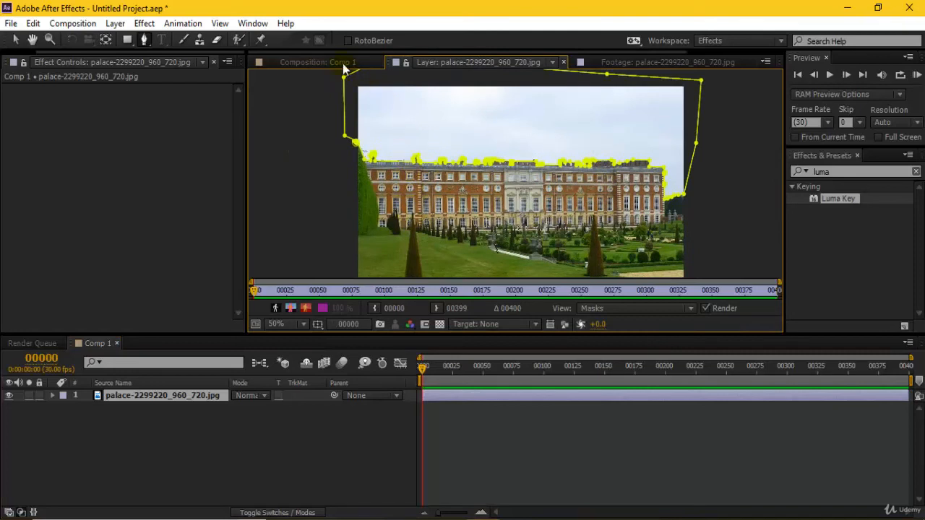
Try to close the mask in the composition by adding points outside the image beside the hedge's tip.
{"action": "left_click", "coordinate": [343, 65]}
{"action": "scroll", "coordinate": [316, 251], "scroll_direction": "up", "scroll_amount": 2}
{"action": "left_click_drag", "start_coordinate": [302, 245], "coordinate": [807, 25]}
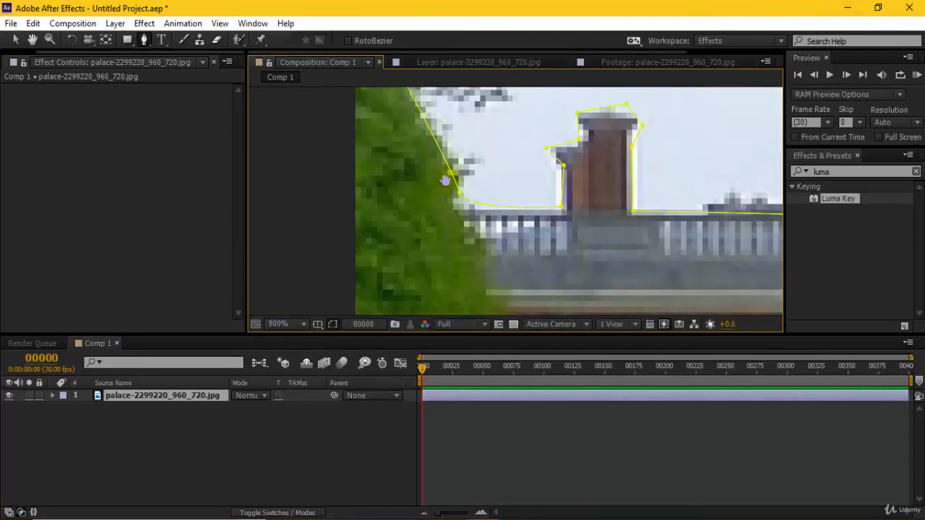
{"action": "left_click_drag", "start_coordinate": [445, 180], "coordinate": [530, 327]}
{"action": "scroll", "coordinate": [420, 161], "scroll_direction": "up", "scroll_amount": 1}
{"action": "left_click_drag", "start_coordinate": [404, 144], "coordinate": [620, 218]}
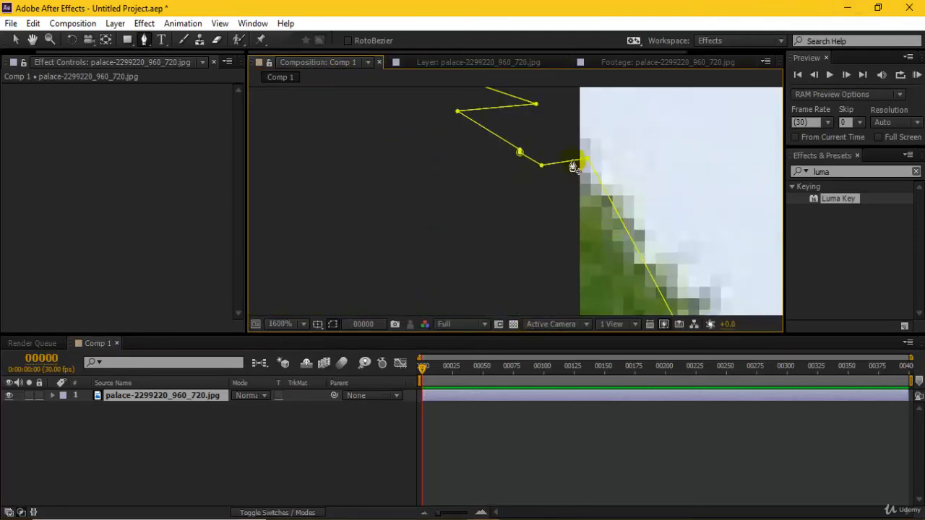
{"action": "left_click_drag", "start_coordinate": [457, 216], "coordinate": [506, 227]}
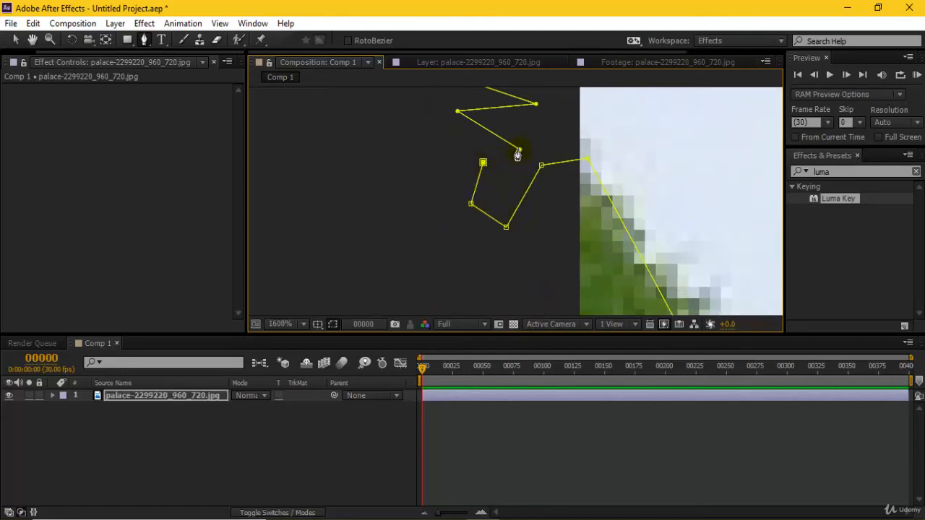
{"action": "right_click", "coordinate": [519, 160]}
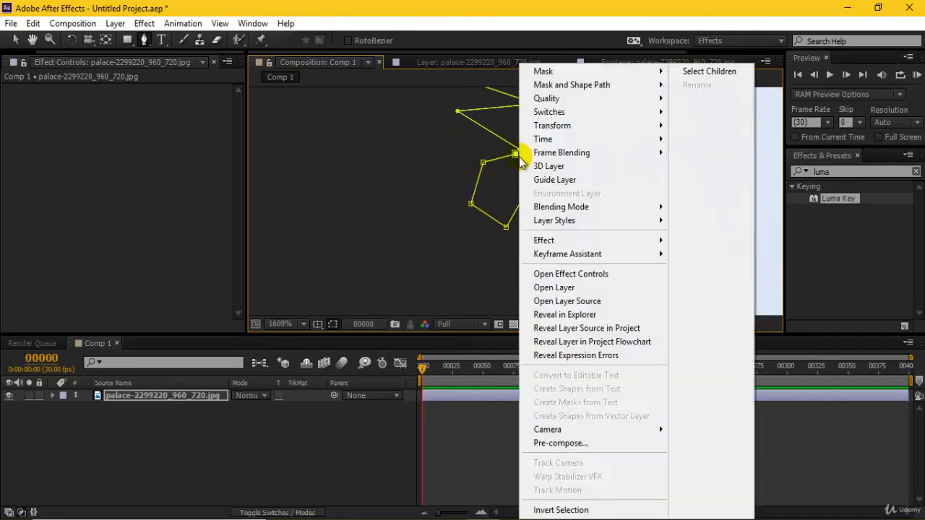
{"action": "left_click", "coordinate": [510, 159]}
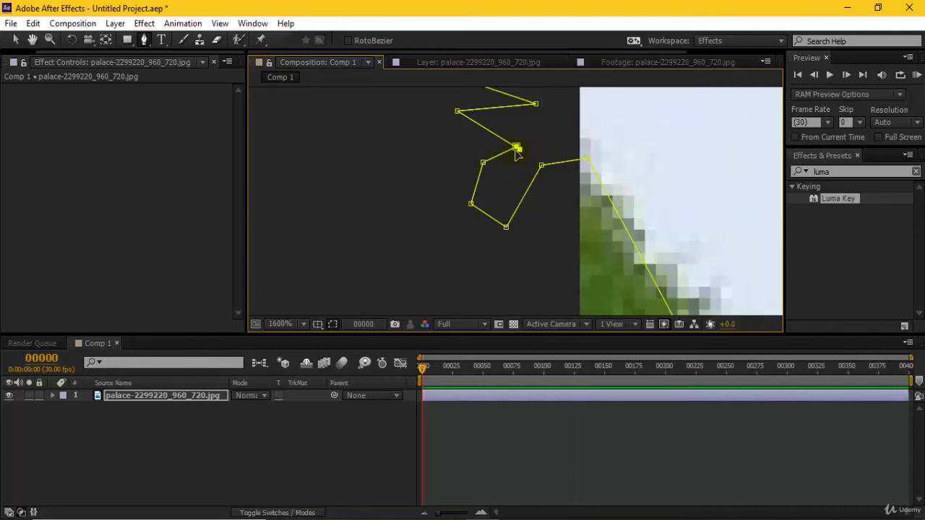
{"action": "right_click", "coordinate": [516, 149]}
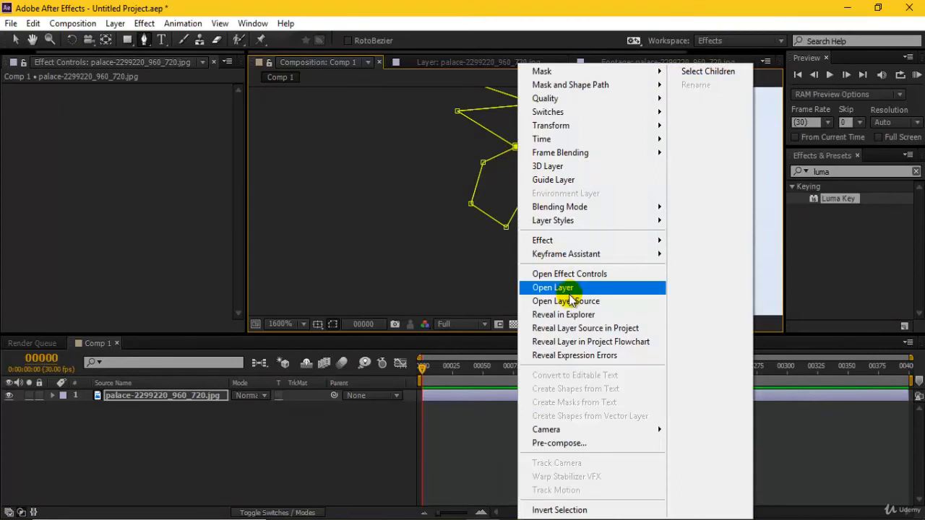
{"action": "left_click", "coordinate": [398, 279]}
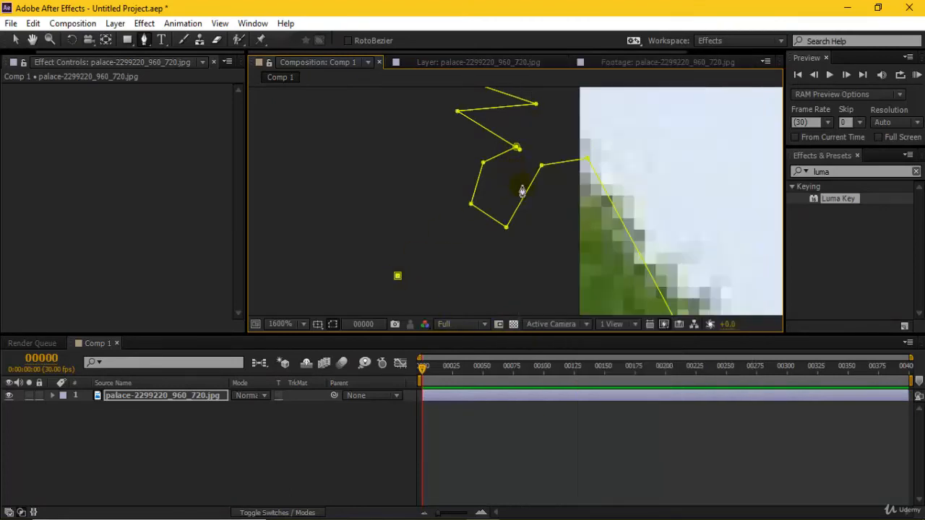
Reveal the palace layer's mask paths and delete Mask 2.
{"action": "key", "text": "m"}
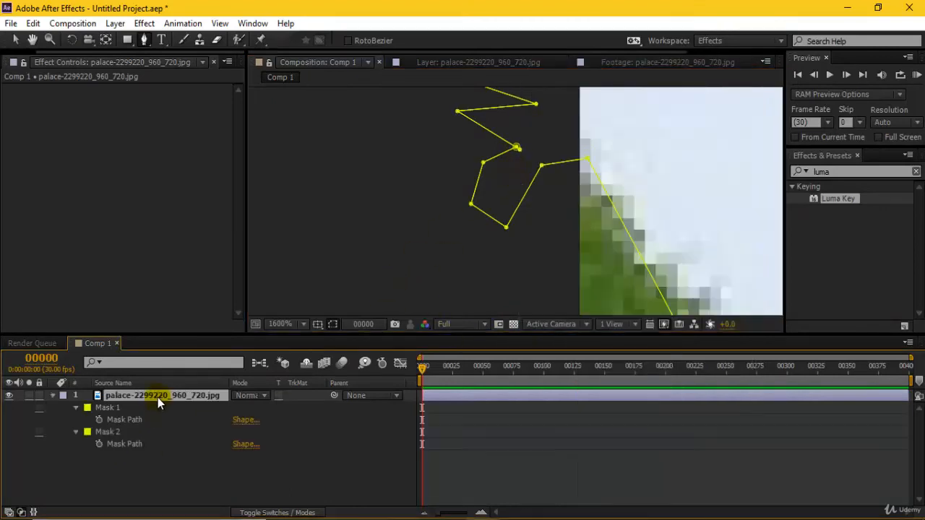
{"action": "left_click", "coordinate": [109, 433]}
{"action": "key", "text": "Delete"}
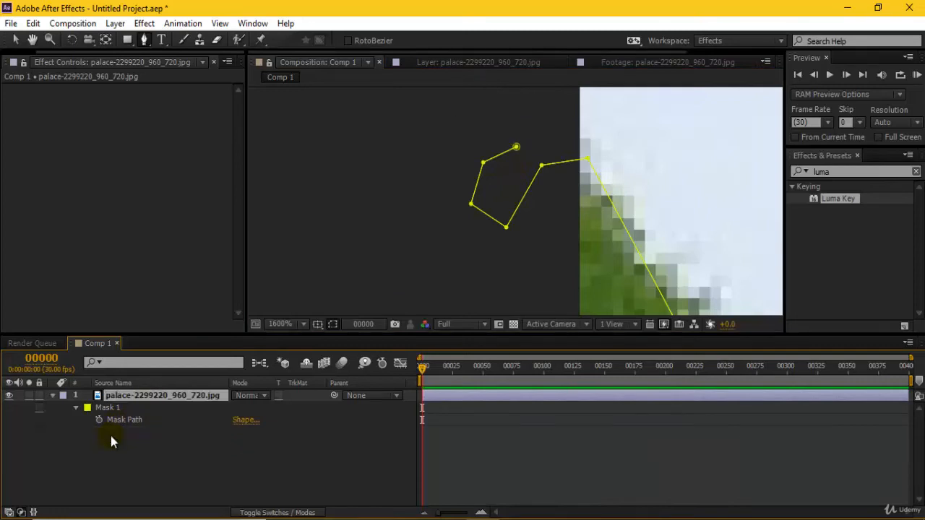
Check how far Mask 1 follows the palace roofline, and undo the deletion of Mask 2.
{"action": "scroll", "coordinate": [624, 180], "scroll_direction": "down", "scroll_amount": 2}
{"action": "scroll", "coordinate": [466, 212], "scroll_direction": "down", "scroll_amount": 5}
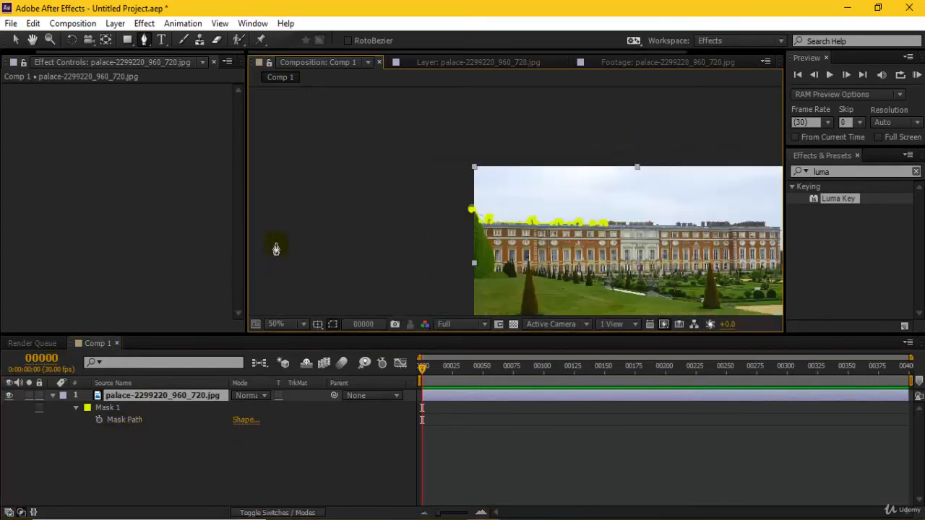
{"action": "scroll", "coordinate": [529, 209], "scroll_direction": "up", "scroll_amount": 2}
{"action": "scroll", "coordinate": [554, 196], "scroll_direction": "up", "scroll_amount": 1}
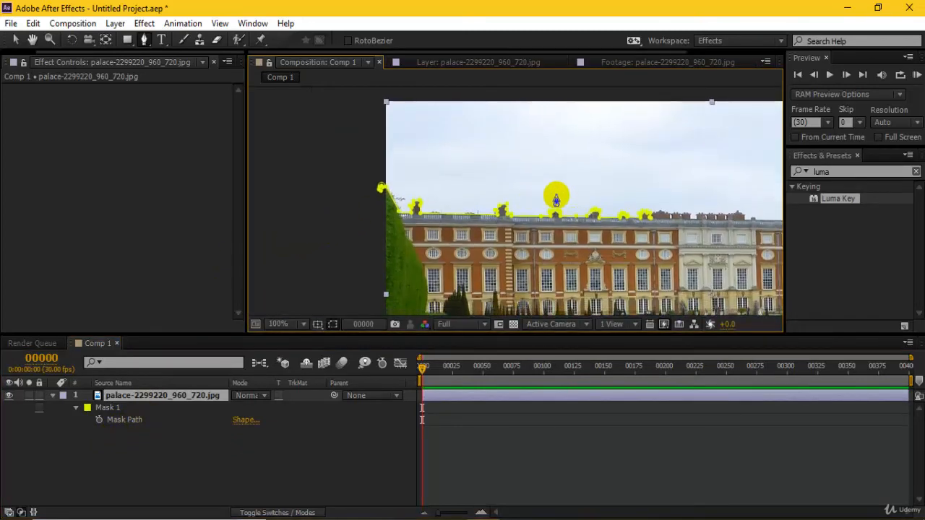
{"action": "scroll", "coordinate": [664, 227], "scroll_direction": "up", "scroll_amount": 3}
{"action": "left_click_drag", "start_coordinate": [666, 245], "coordinate": [199, 258]}
{"action": "left_click_drag", "start_coordinate": [426, 240], "coordinate": [582, 171]}
{"action": "left_click_drag", "start_coordinate": [751, 148], "coordinate": [289, 264]}
{"action": "left_click_drag", "start_coordinate": [680, 284], "coordinate": [513, 215]}
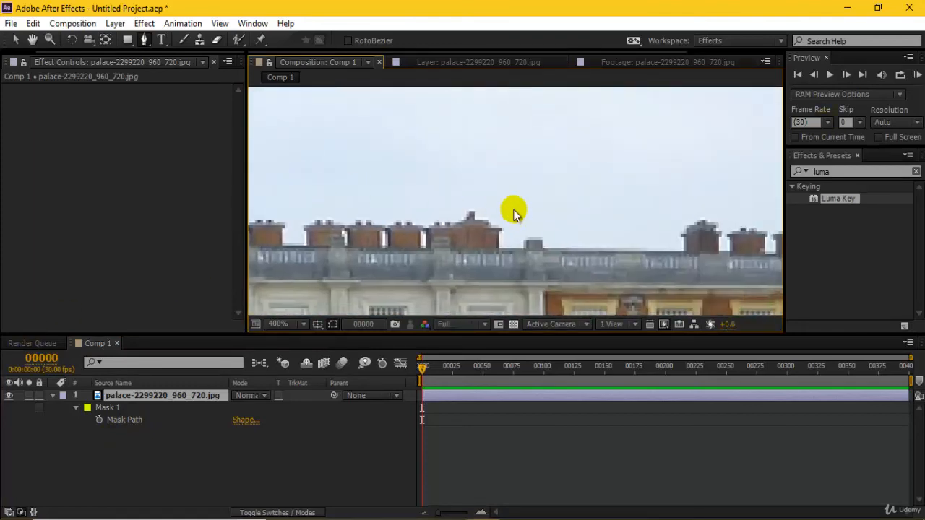
{"action": "scroll", "coordinate": [514, 215], "scroll_direction": "down", "scroll_amount": 1}
{"action": "left_click", "coordinate": [566, 230]}
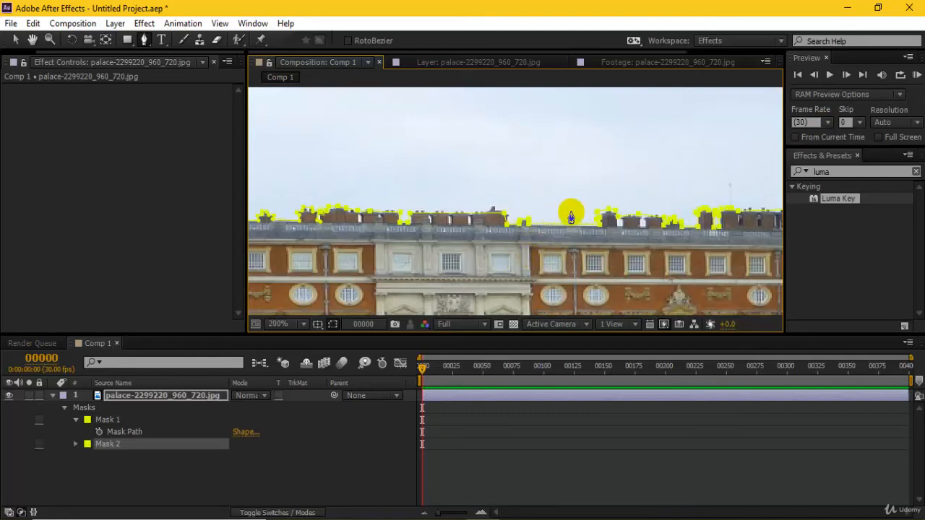
Examine the restored Mask 2 over the central facade and around the whole sky outline.
{"action": "scroll", "coordinate": [469, 220], "scroll_direction": "up", "scroll_amount": 2}
{"action": "left_click_drag", "start_coordinate": [340, 290], "coordinate": [818, 91]}
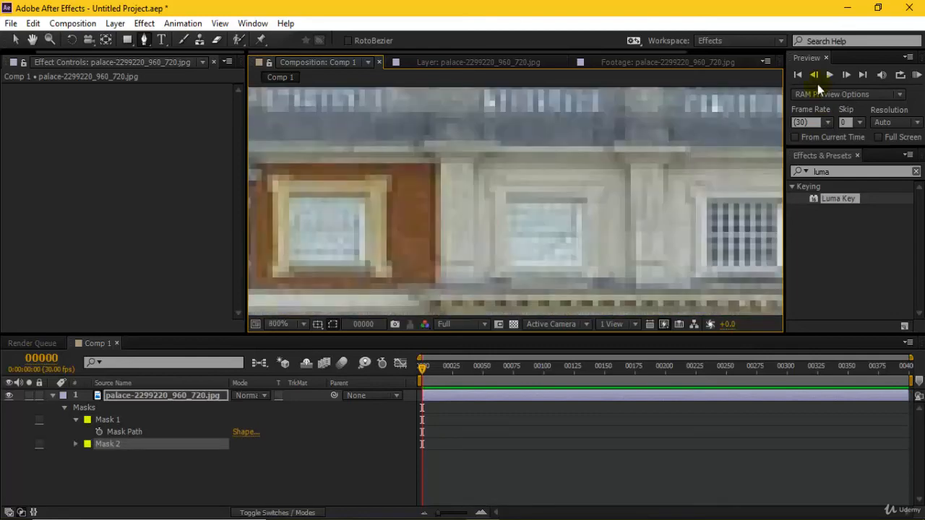
{"action": "left_click_drag", "start_coordinate": [271, 201], "coordinate": [627, 202]}
{"action": "scroll", "coordinate": [627, 202], "scroll_direction": "down", "scroll_amount": 2}
{"action": "scroll", "coordinate": [523, 256], "scroll_direction": "down", "scroll_amount": 2}
{"action": "scroll", "coordinate": [429, 169], "scroll_direction": "down", "scroll_amount": 2}
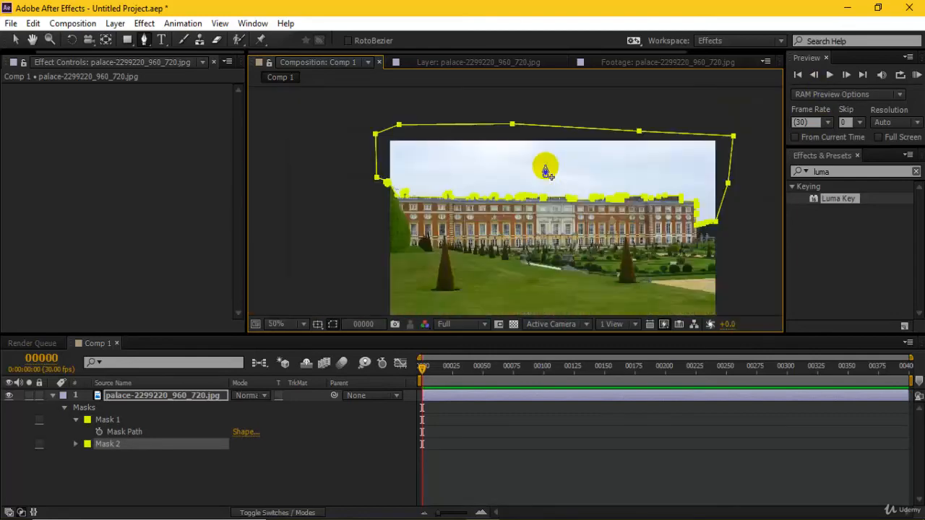
{"action": "scroll", "coordinate": [547, 162], "scroll_direction": "down", "scroll_amount": 2}
Examine the mask points around the hedge's tip, where the two mask paths meet.
{"action": "scroll", "coordinate": [603, 157], "scroll_direction": "up", "scroll_amount": 8}
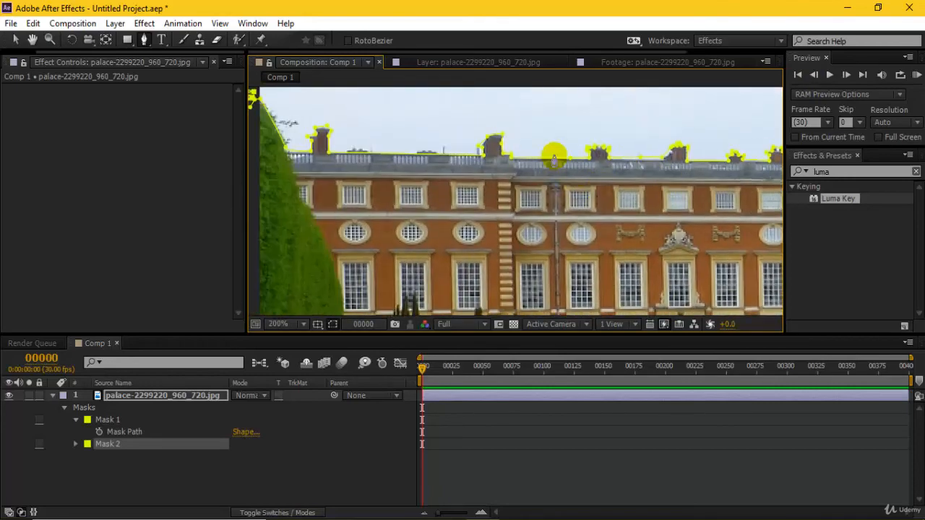
{"action": "scroll", "coordinate": [361, 181], "scroll_direction": "up", "scroll_amount": 1}
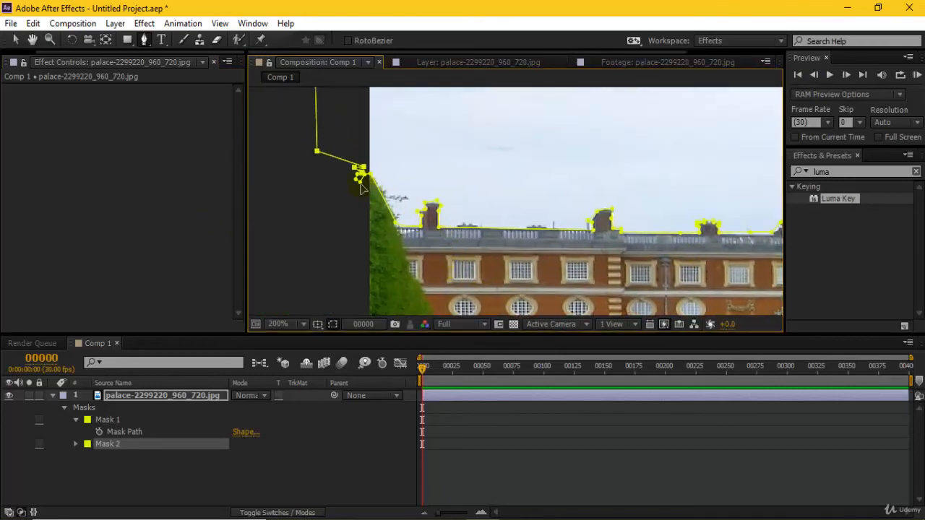
{"action": "scroll", "coordinate": [433, 186], "scroll_direction": "up", "scroll_amount": 1}
{"action": "scroll", "coordinate": [260, 214], "scroll_direction": "up", "scroll_amount": 1}
{"action": "scroll", "coordinate": [503, 159], "scroll_direction": "down", "scroll_amount": 2}
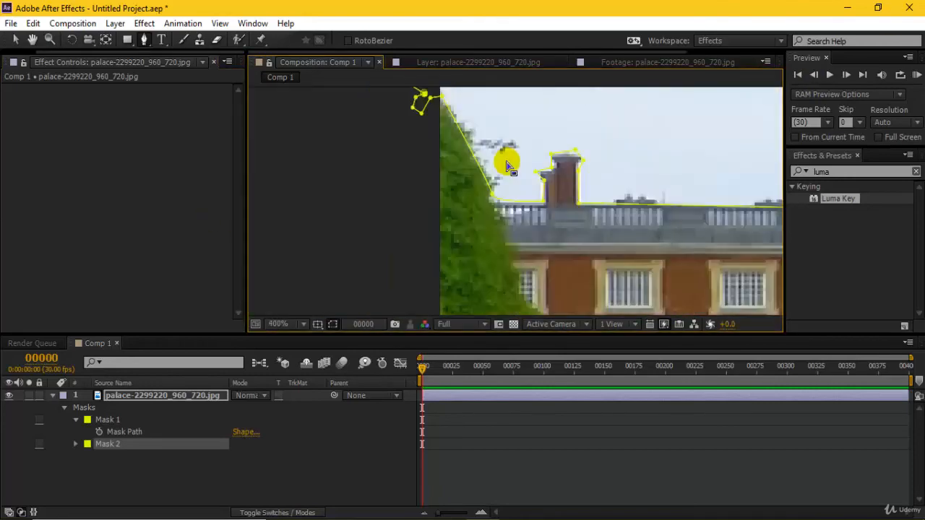
{"action": "scroll", "coordinate": [419, 170], "scroll_direction": "up", "scroll_amount": 1}
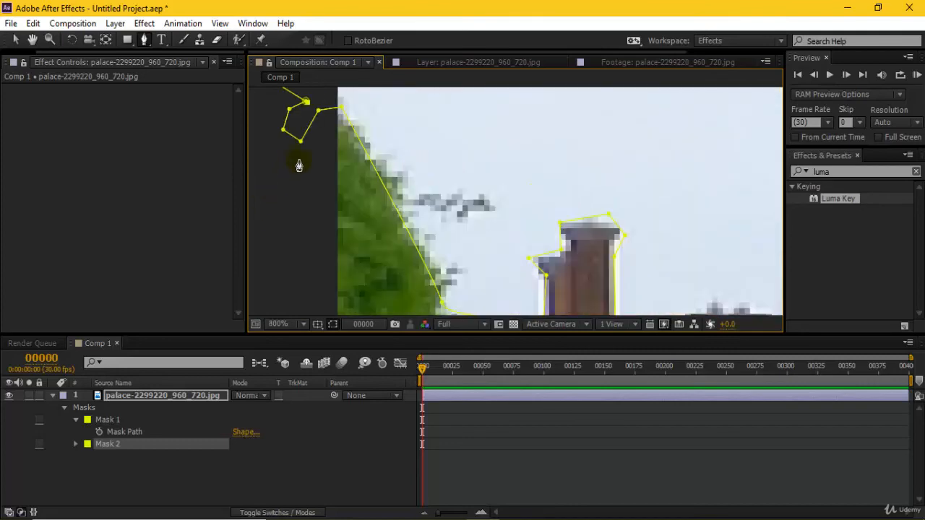
{"action": "left_click_drag", "start_coordinate": [286, 222], "coordinate": [298, 242]}
{"action": "scroll", "coordinate": [565, 160], "scroll_direction": "down", "scroll_amount": 3}
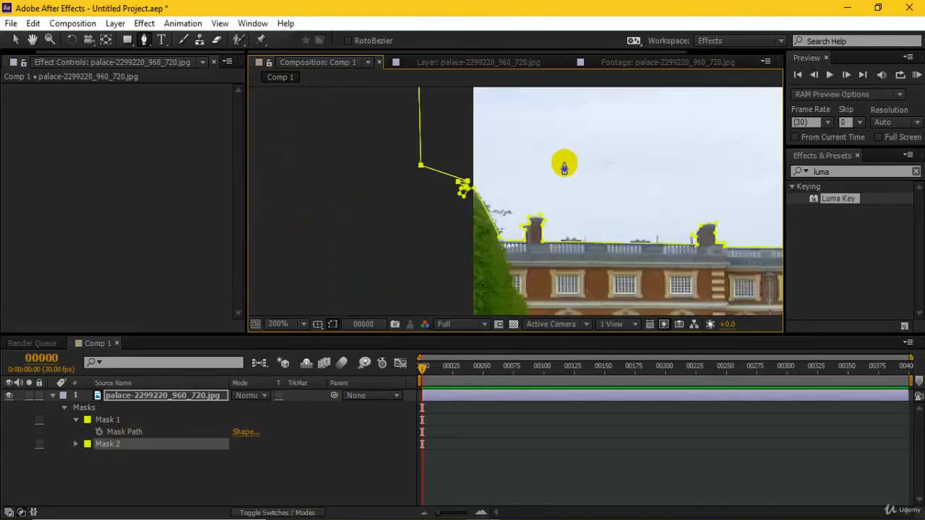
Inspect the mask path along the central chimneys and balustrade, ending with an overview of the whole outline.
{"action": "left_click_drag", "start_coordinate": [680, 153], "coordinate": [213, 256]}
{"action": "left_click_drag", "start_coordinate": [453, 238], "coordinate": [490, 139]}
{"action": "scroll", "coordinate": [461, 247], "scroll_direction": "up", "scroll_amount": 1}
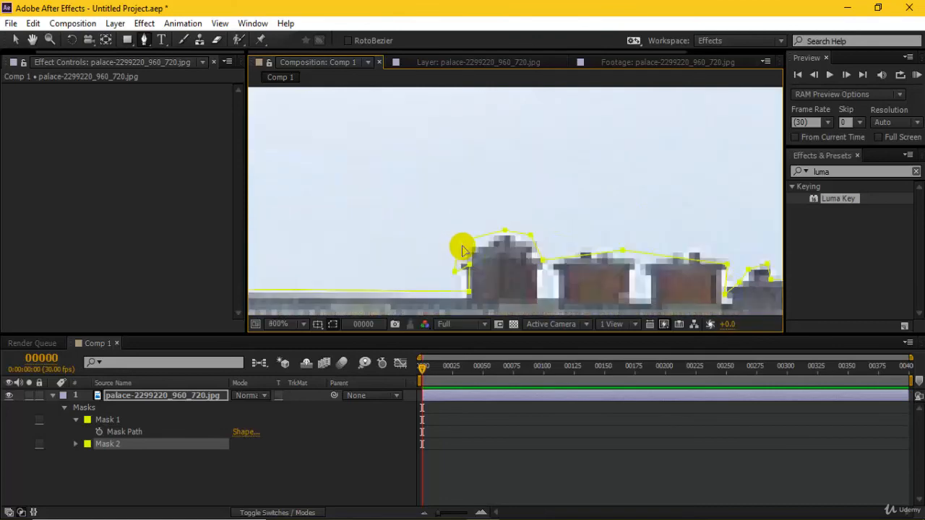
{"action": "left_click_drag", "start_coordinate": [391, 291], "coordinate": [748, 196]}
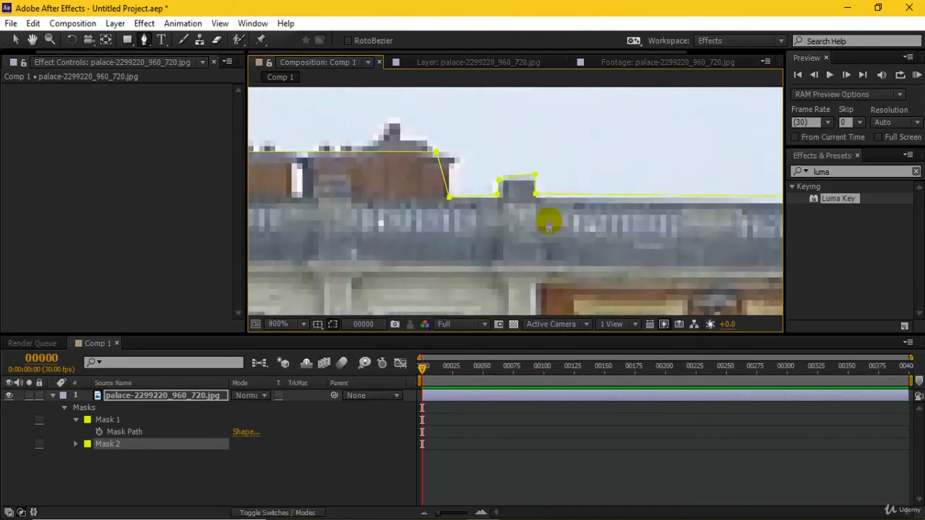
{"action": "left_click_drag", "start_coordinate": [395, 239], "coordinate": [476, 213]}
{"action": "key", "text": "grave"}
{"action": "left_click_drag", "start_coordinate": [404, 278], "coordinate": [734, 320]}
{"action": "left_click_drag", "start_coordinate": [453, 294], "coordinate": [700, 323]}
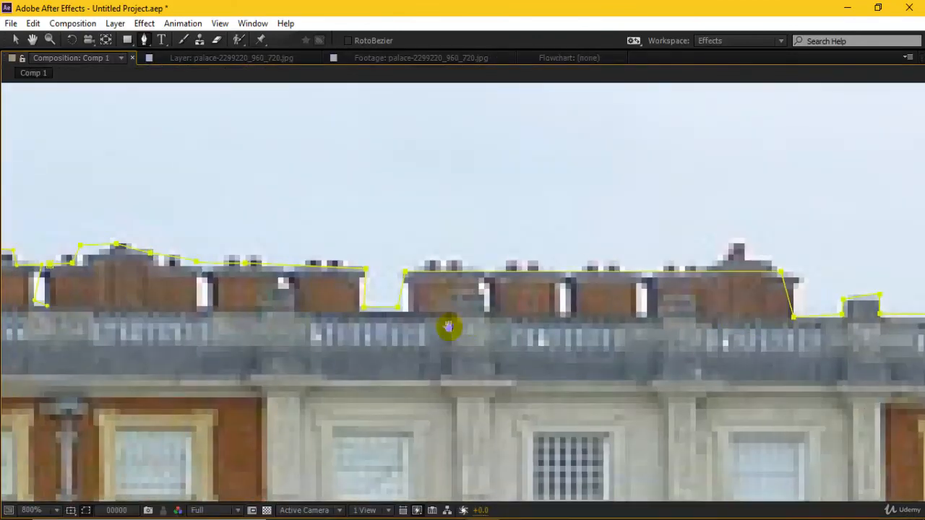
{"action": "left_click_drag", "start_coordinate": [451, 328], "coordinate": [729, 315]}
{"action": "left_click_drag", "start_coordinate": [415, 291], "coordinate": [658, 338]}
{"action": "key", "text": "slash"}
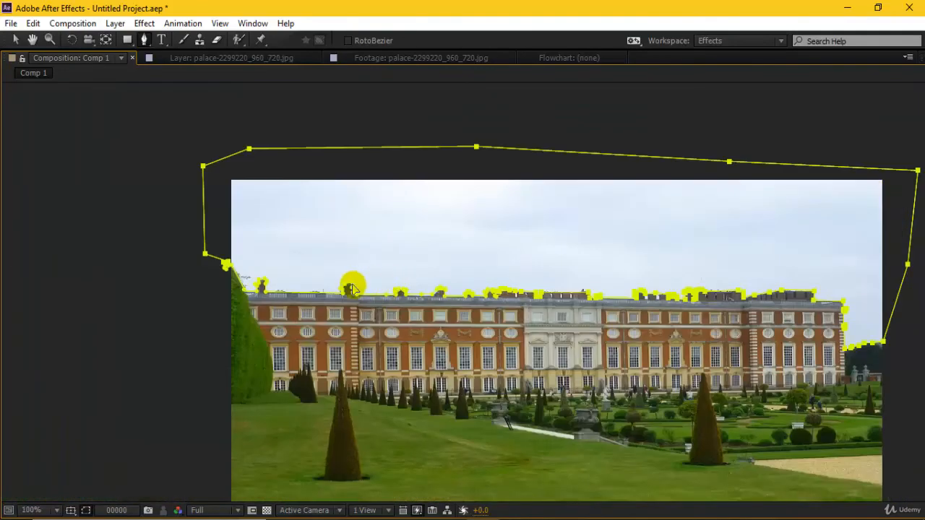
Delete Mask 2 and discard the stray single-point mask placed at the far right corner of the roof.
{"action": "key", "text": "grave"}
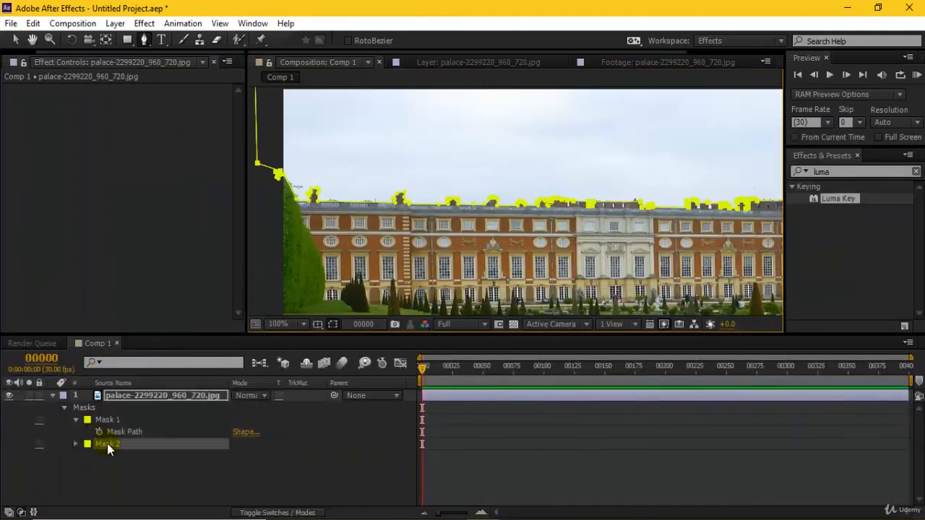
{"action": "key", "text": "Delete"}
{"action": "left_click_drag", "start_coordinate": [619, 195], "coordinate": [438, 176]}
{"action": "left_click_drag", "start_coordinate": [706, 200], "coordinate": [671, 196]}
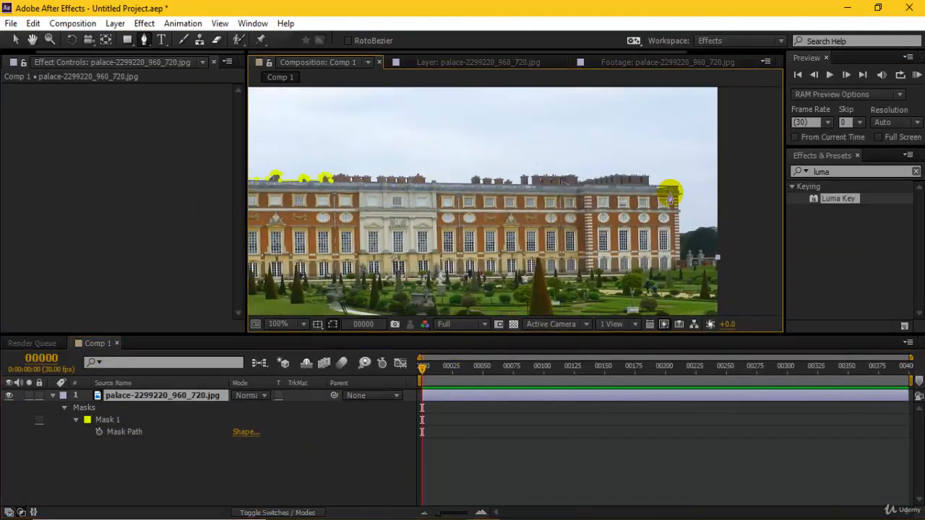
{"action": "left_click", "coordinate": [680, 190]}
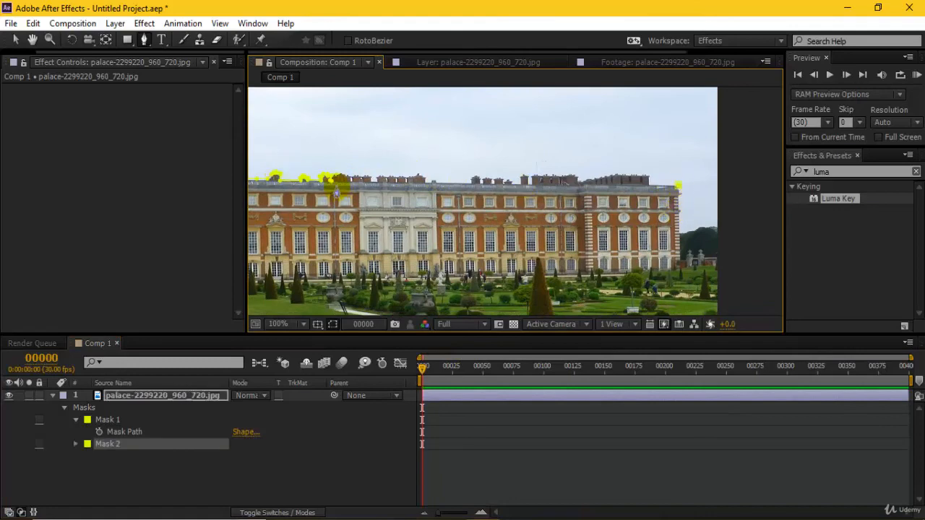
{"action": "key", "text": "Delete"}
Select Mask 1 and examine where its path ends among the central chimneys.
{"action": "left_click", "coordinate": [164, 419]}
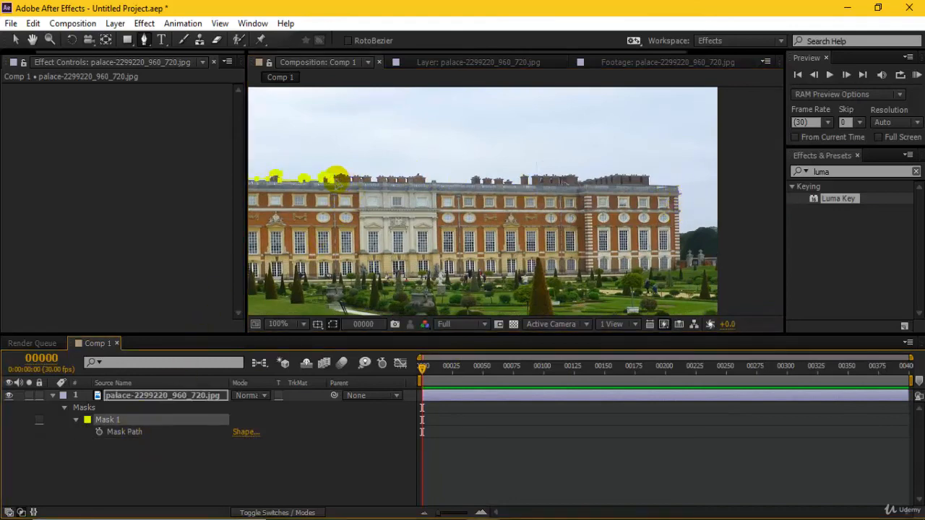
{"action": "scroll", "coordinate": [326, 189], "scroll_direction": "up", "scroll_amount": 3}
{"action": "left_click_drag", "start_coordinate": [354, 239], "coordinate": [657, 342]}
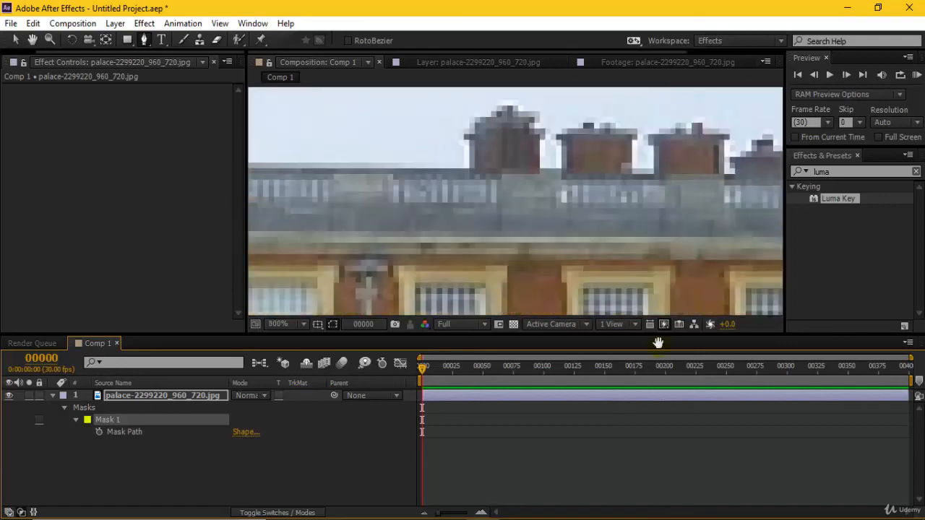
{"action": "left_click_drag", "start_coordinate": [459, 235], "coordinate": [893, 264]}
{"action": "left_click_drag", "start_coordinate": [373, 216], "coordinate": [684, 253]}
{"action": "left_click_drag", "start_coordinate": [253, 225], "coordinate": [655, 282]}
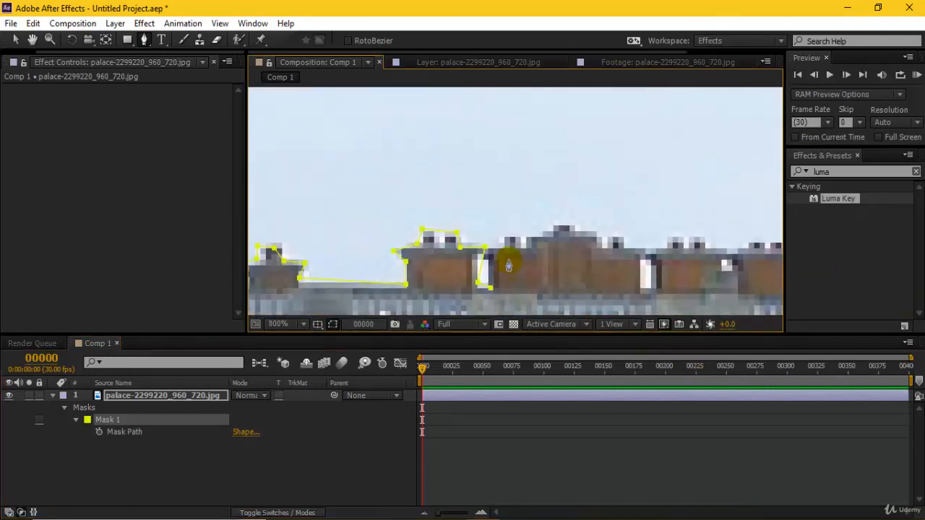
Open the palace photo in its layer view and delete Mask 1.
{"action": "double_click", "coordinate": [141, 421]}
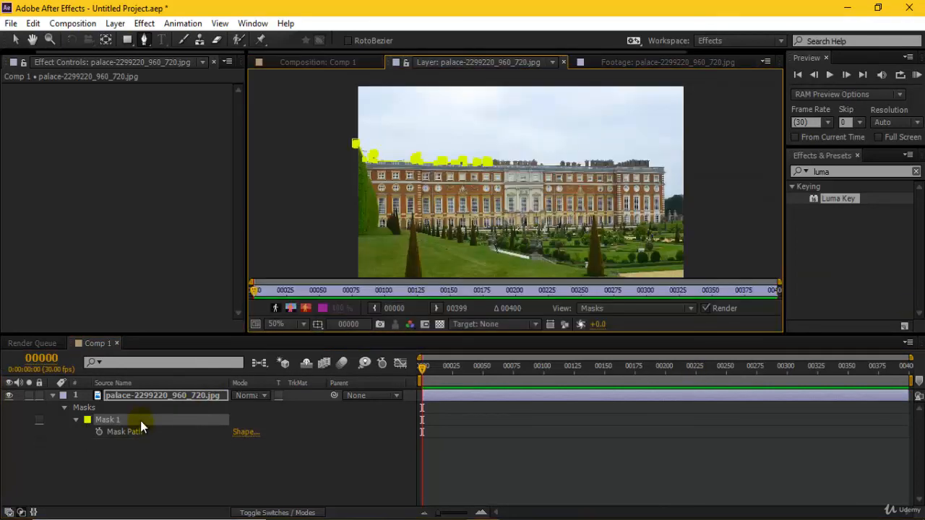
{"action": "scroll", "coordinate": [490, 158], "scroll_direction": "up", "scroll_amount": 3}
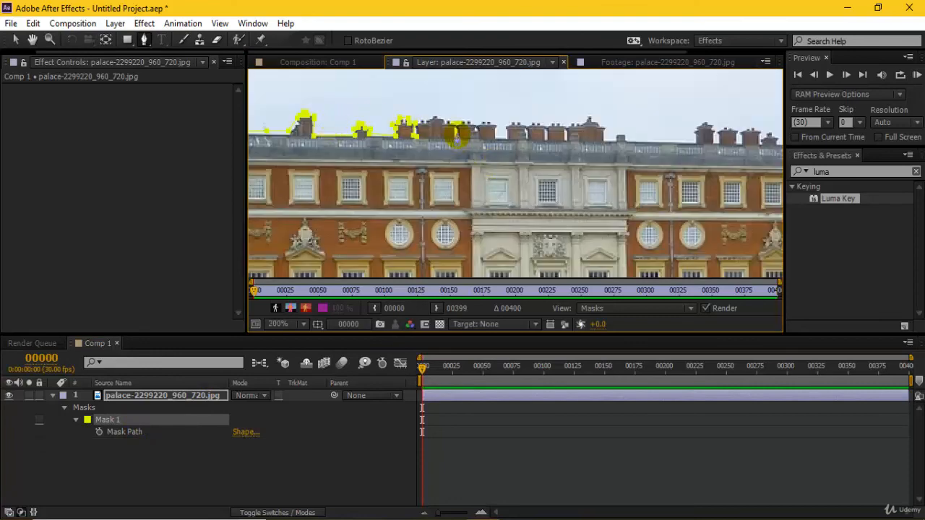
{"action": "left_click", "coordinate": [129, 425]}
{"action": "key", "text": "Delete"}
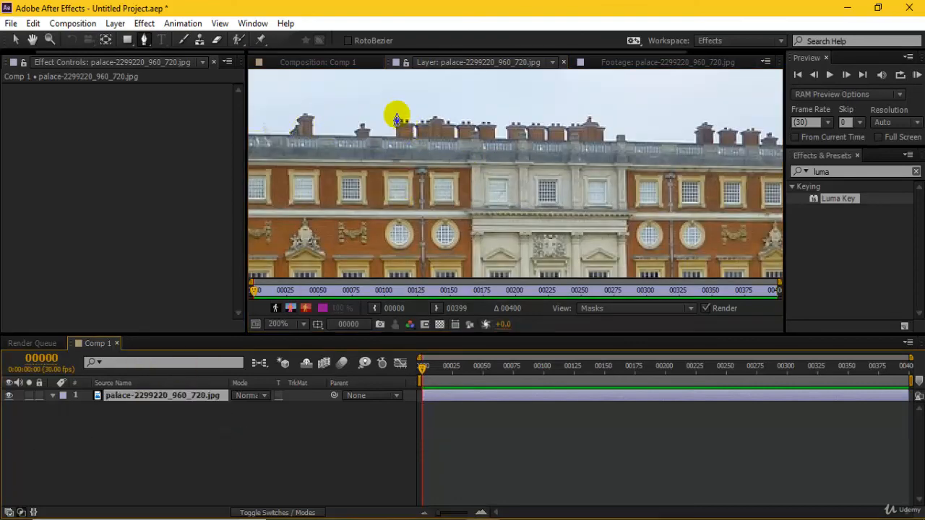
Start a new mask with a straight segment from the hedge along the roofline to the palace's right corner.
{"action": "scroll", "coordinate": [386, 132], "scroll_direction": "down", "scroll_amount": 3}
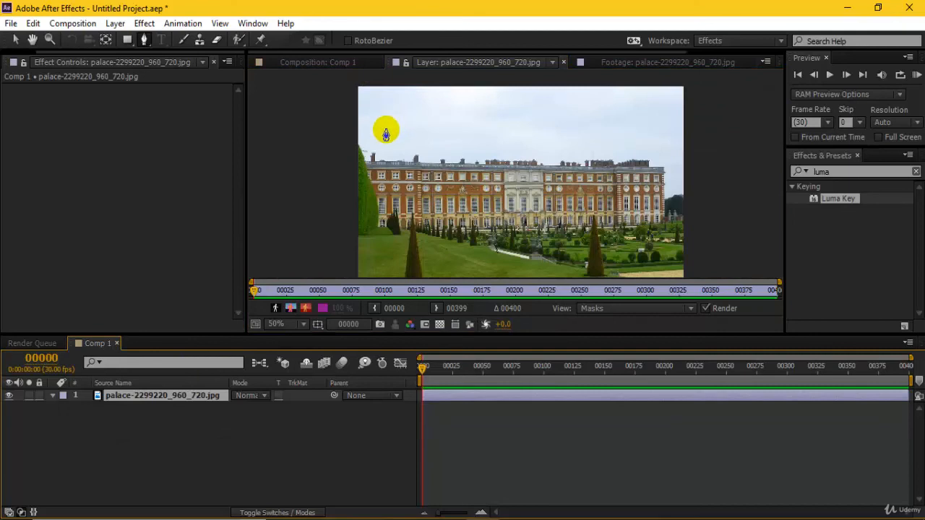
{"action": "left_click", "coordinate": [362, 161]}
{"action": "left_click", "coordinate": [661, 173]}
{"action": "scroll", "coordinate": [662, 188], "scroll_direction": "up", "scroll_amount": 2}
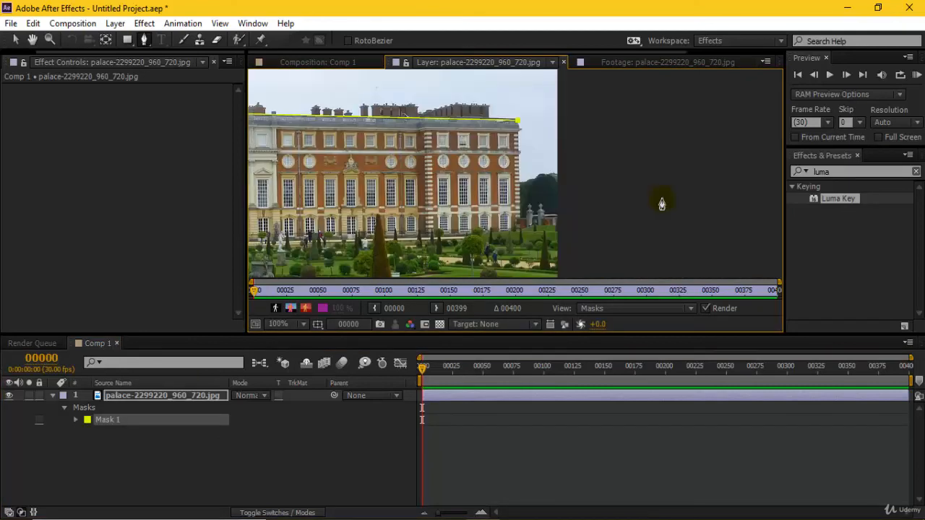